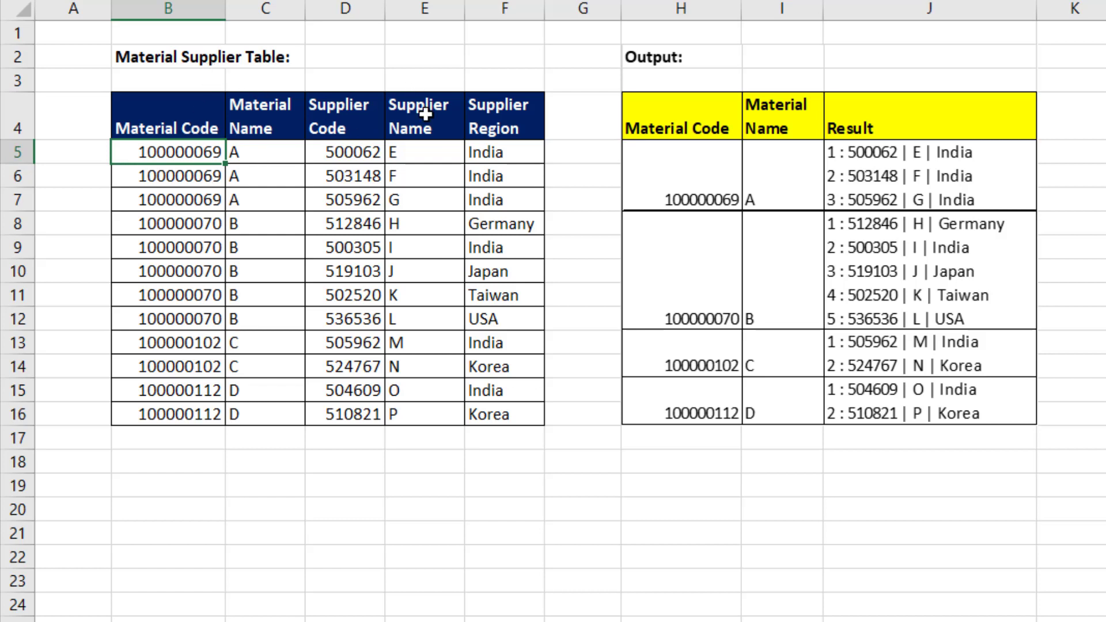
Step: Select B5:C7 to show the three repeated rows for material 100000069
left_click_drag(165, 151, 273, 201)
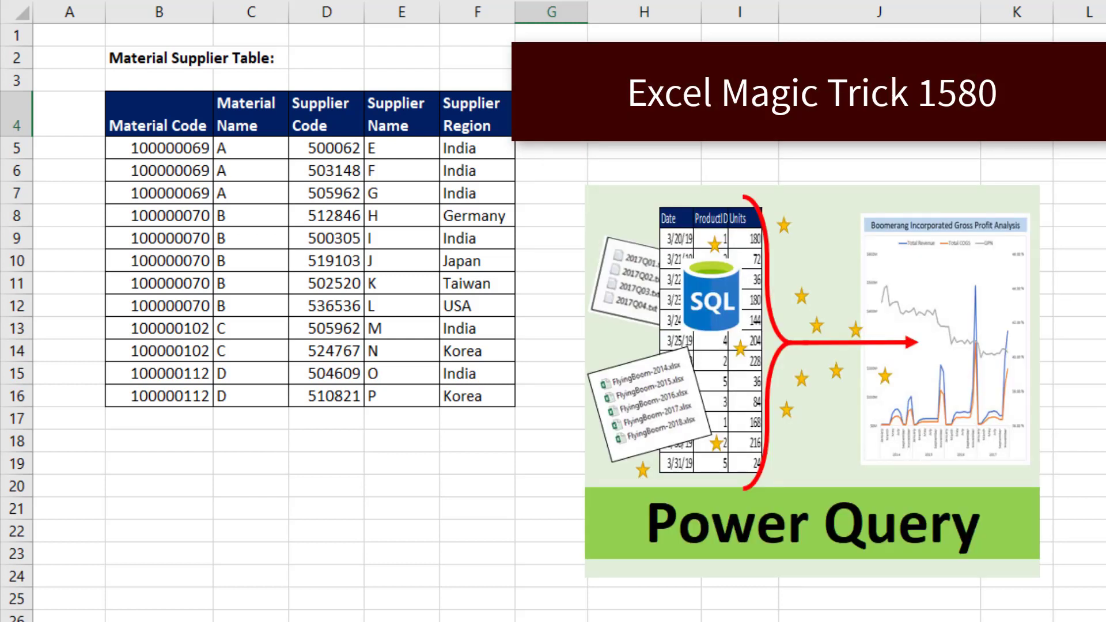
key("Return")
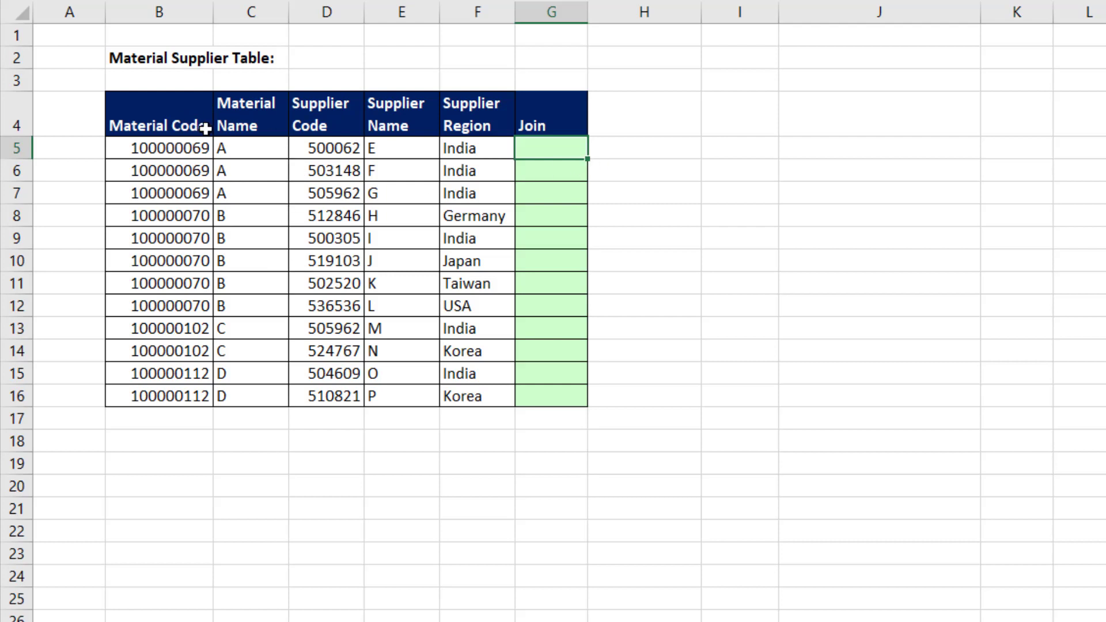
left_click_drag(186, 157, 244, 196)
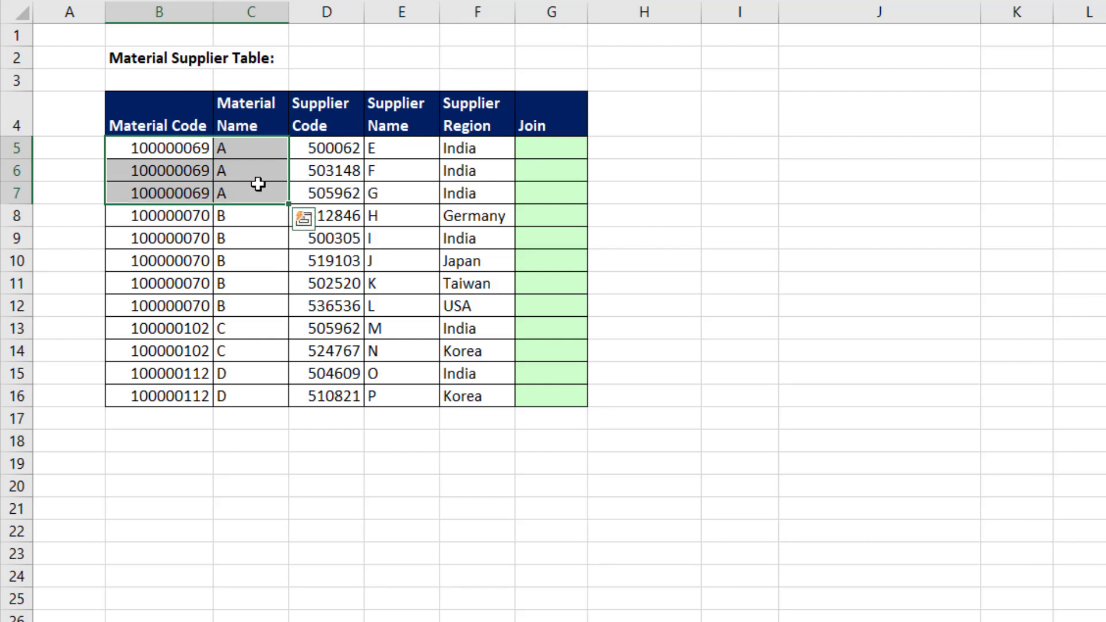
Step: Start a COUNTIFS formula in G5 with the expanding code range $B$5:B5
left_click(536, 148)
type("=c")
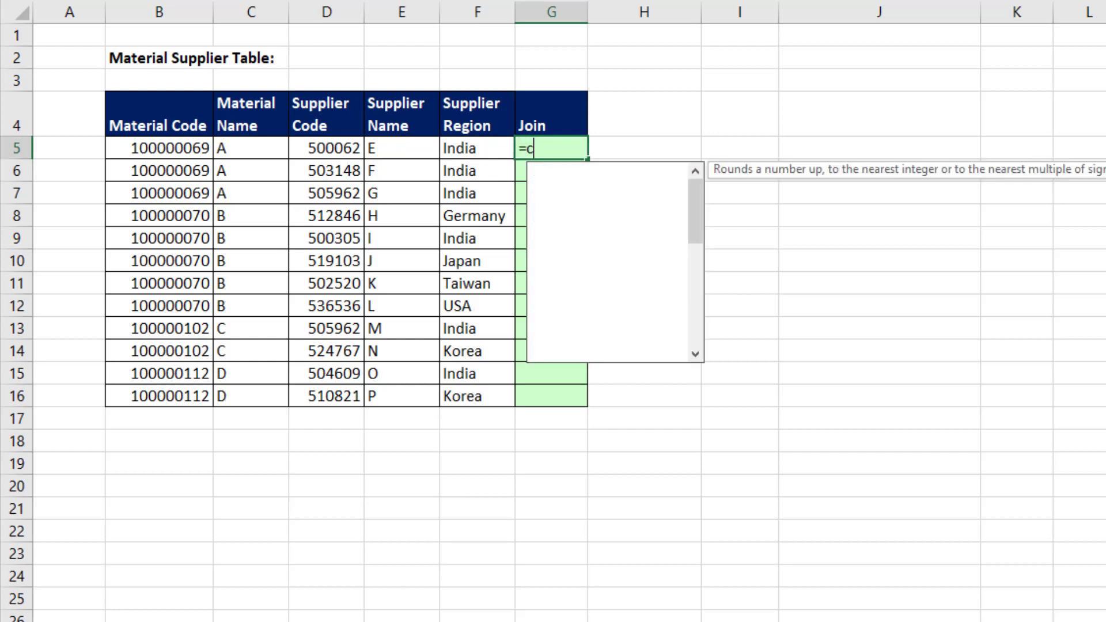
type("ountifs")
key("Tab")
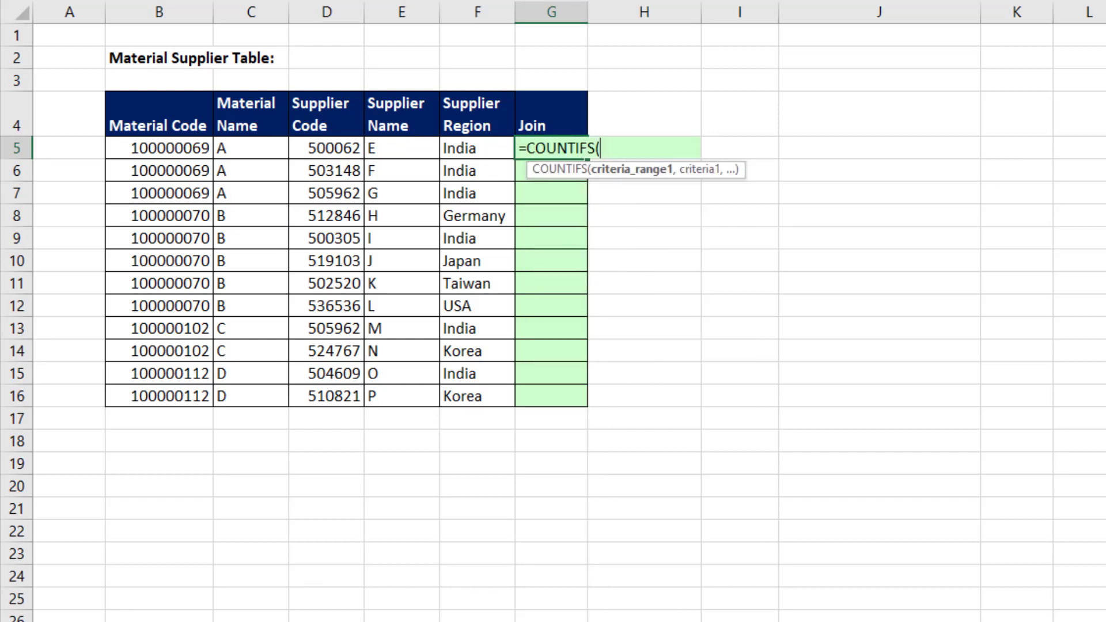
left_click(159, 151)
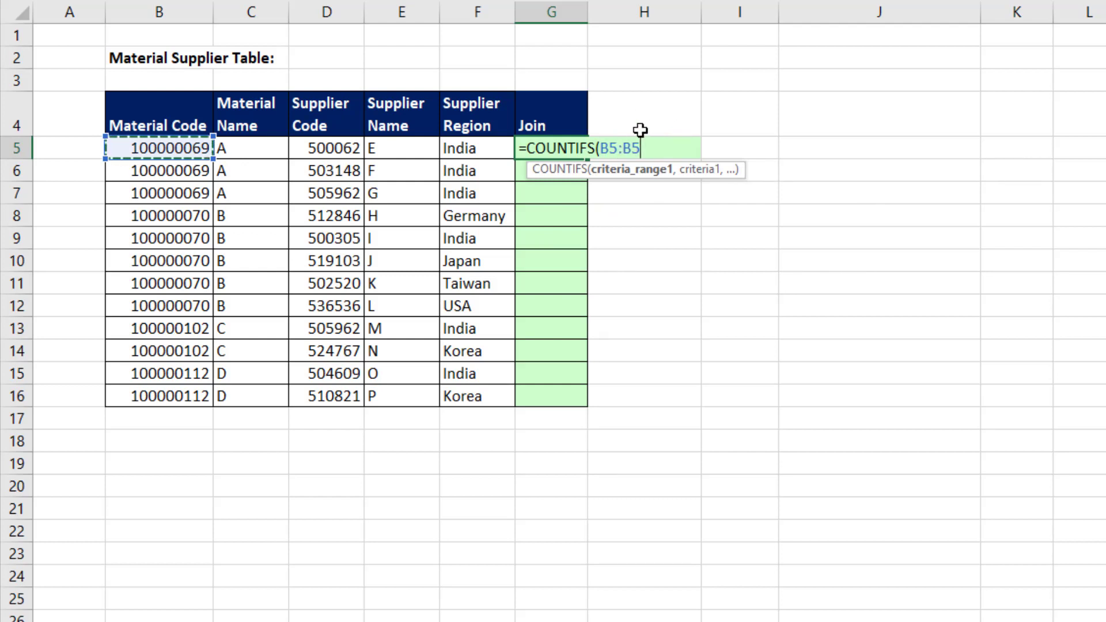
left_click_drag(612, 144, 616, 198)
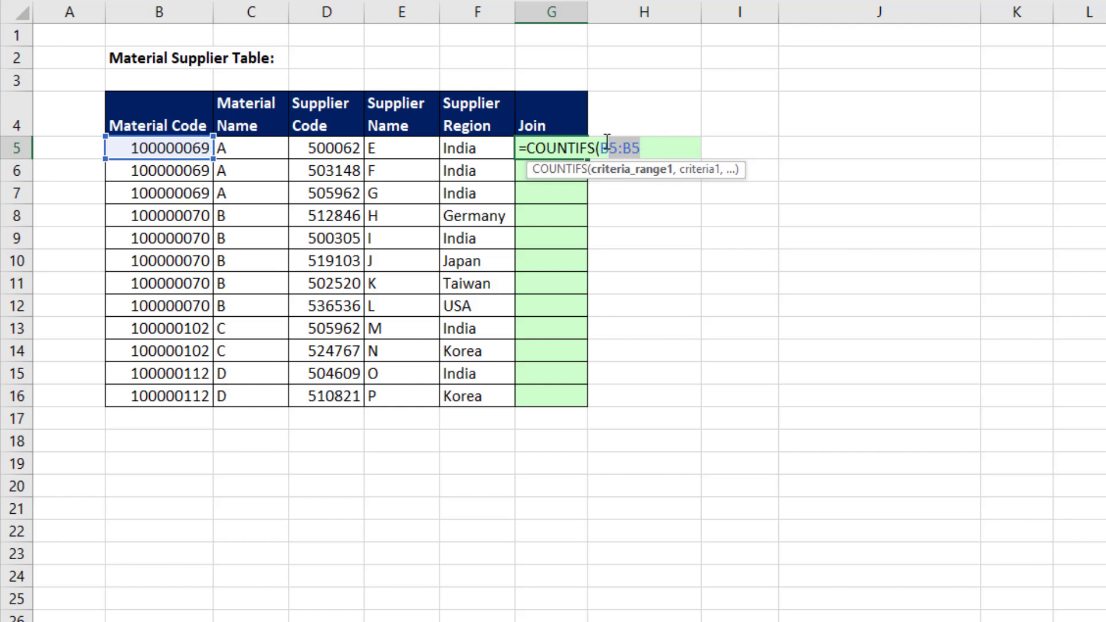
key("F4")
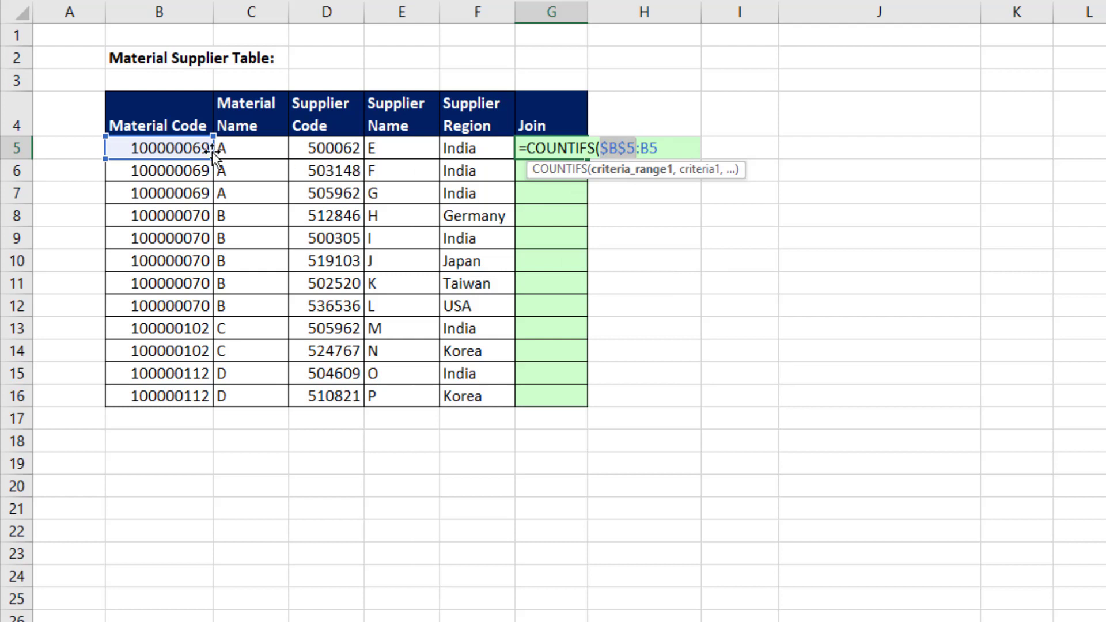
left_click(686, 149)
type(",")
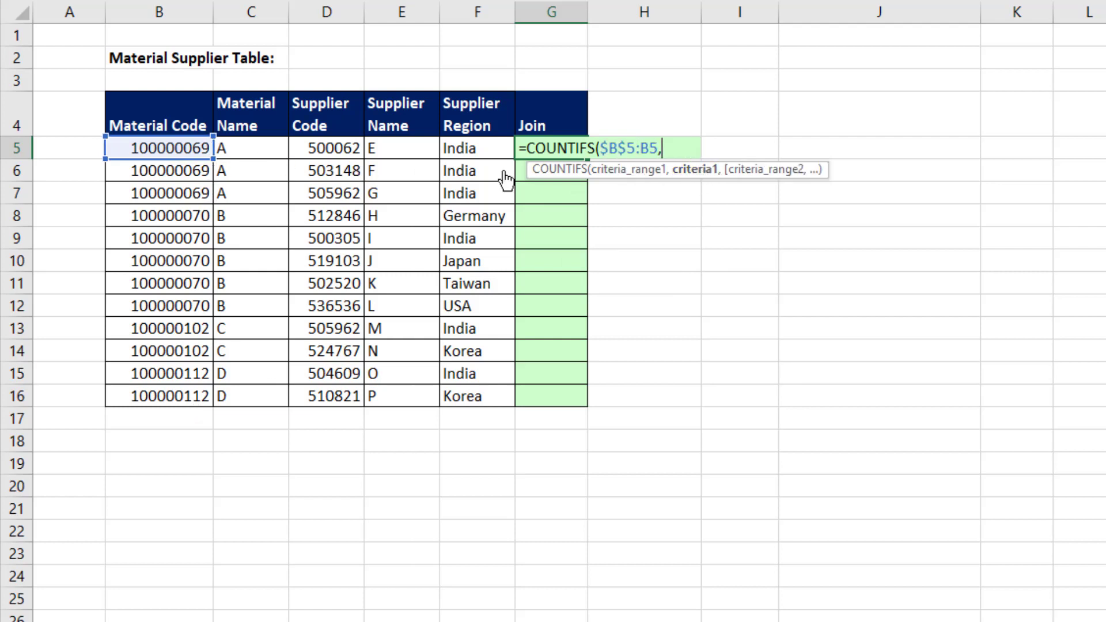
Step: Complete and enter =COUNTIFS($B$5:B5,B5,$C$5:C5,C5) in G5
left_click(165, 147)
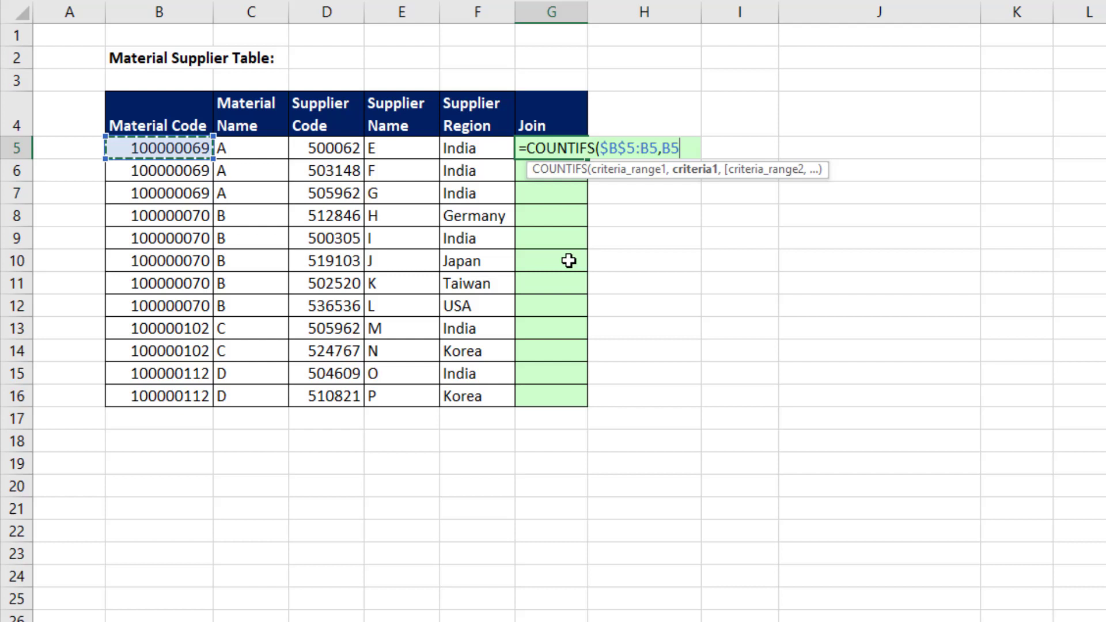
type(",$C$5:C5,C5")
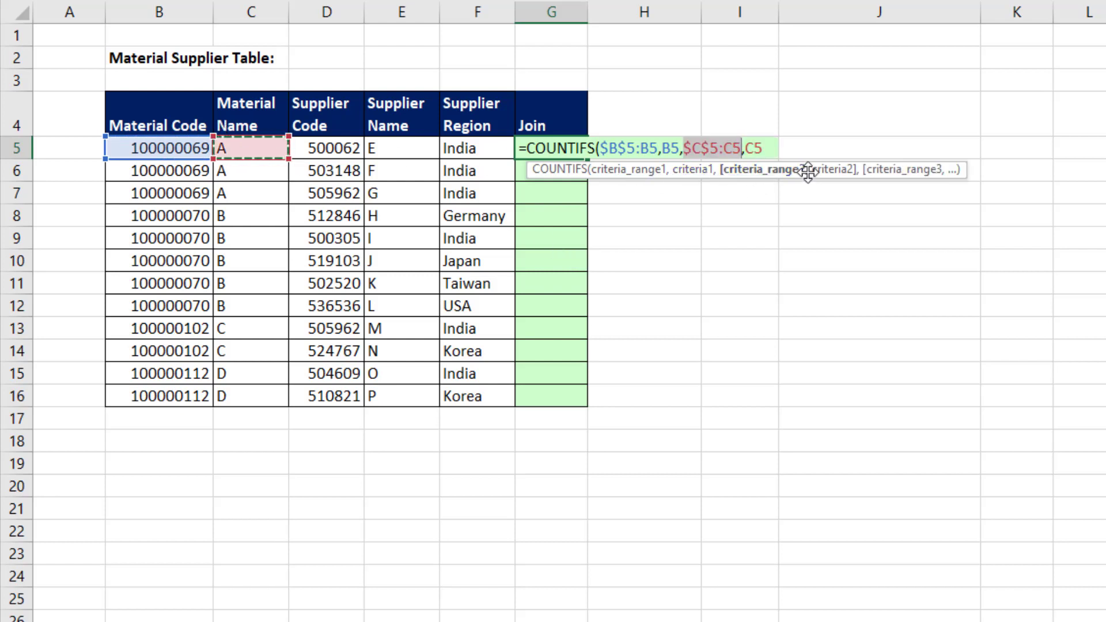
left_click(833, 169)
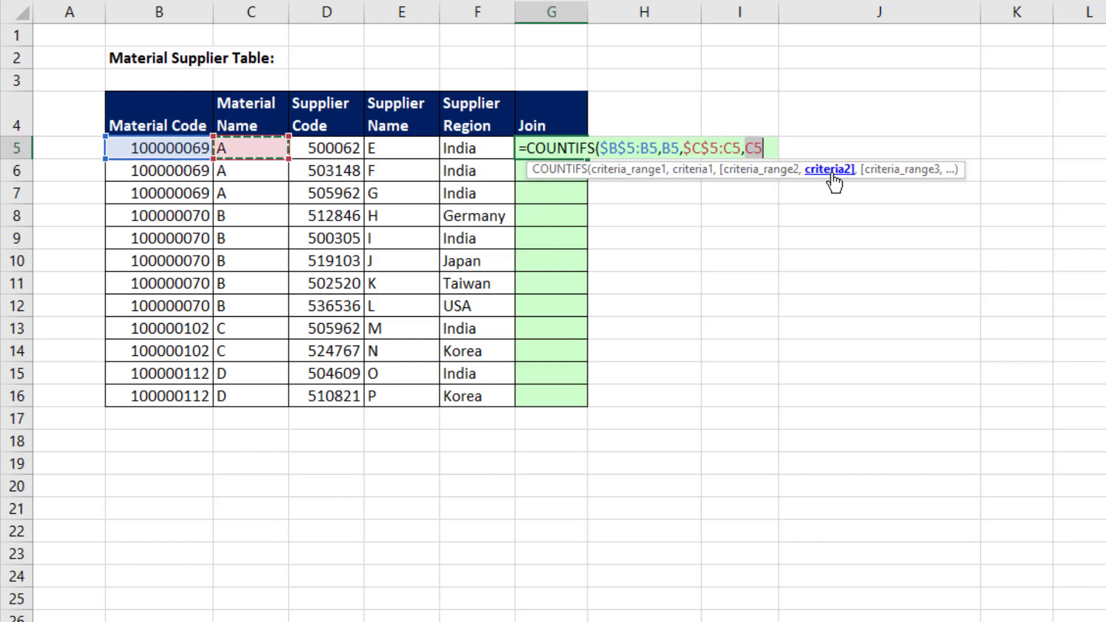
left_click(772, 147)
type(")")
key("ctrl+Return")
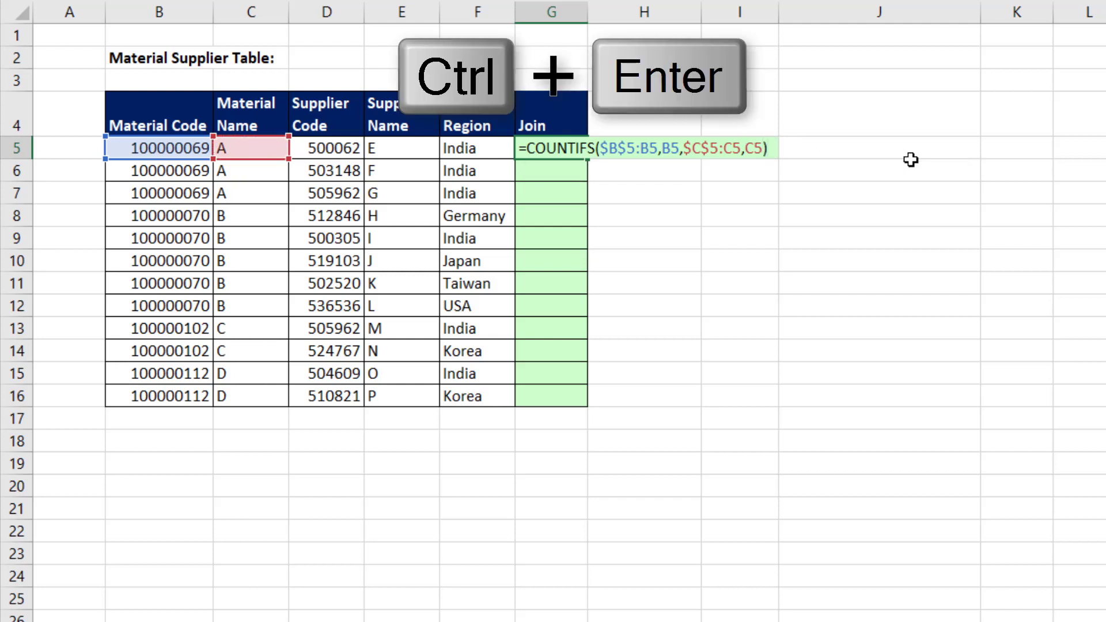
Step: Fill the count formula down to G16 and check G16's ranges
double_click(587, 158)
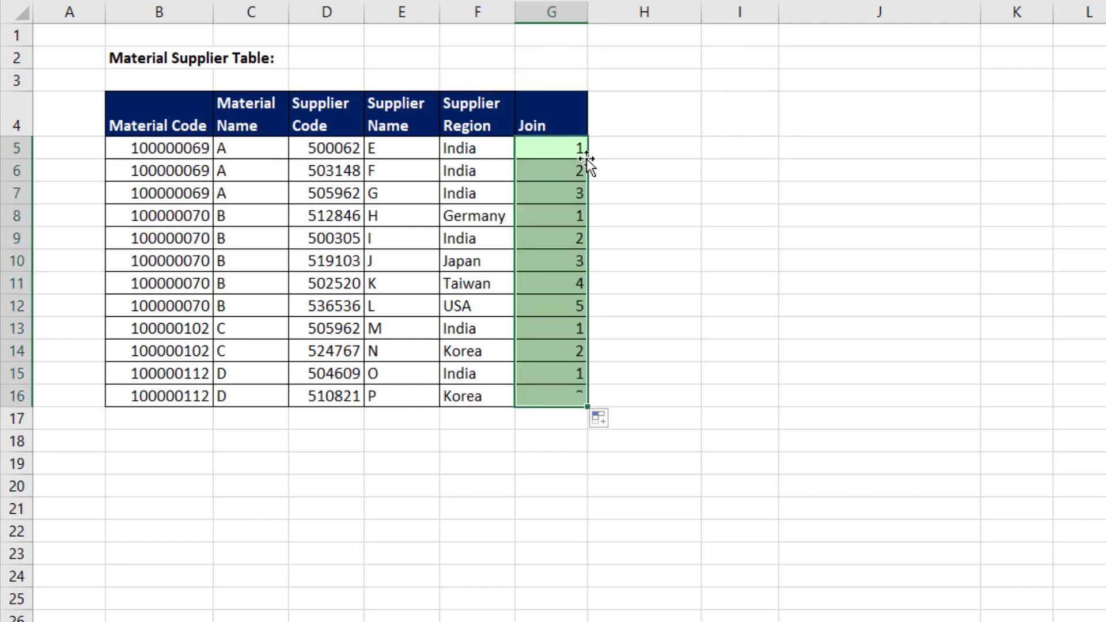
left_click(555, 395)
key("F2")
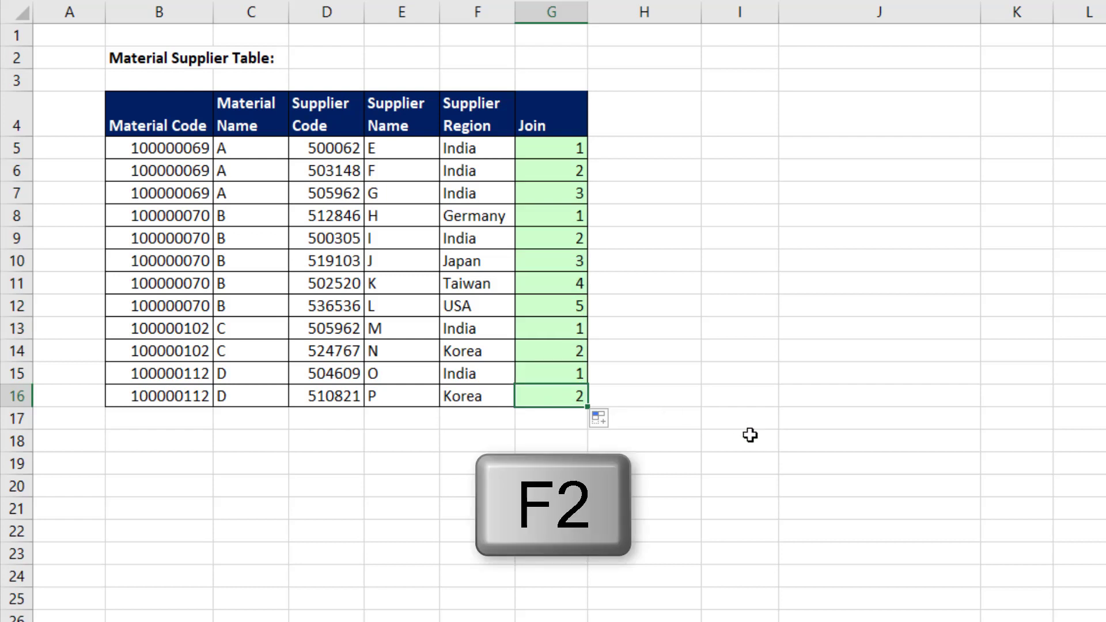
key("F2")
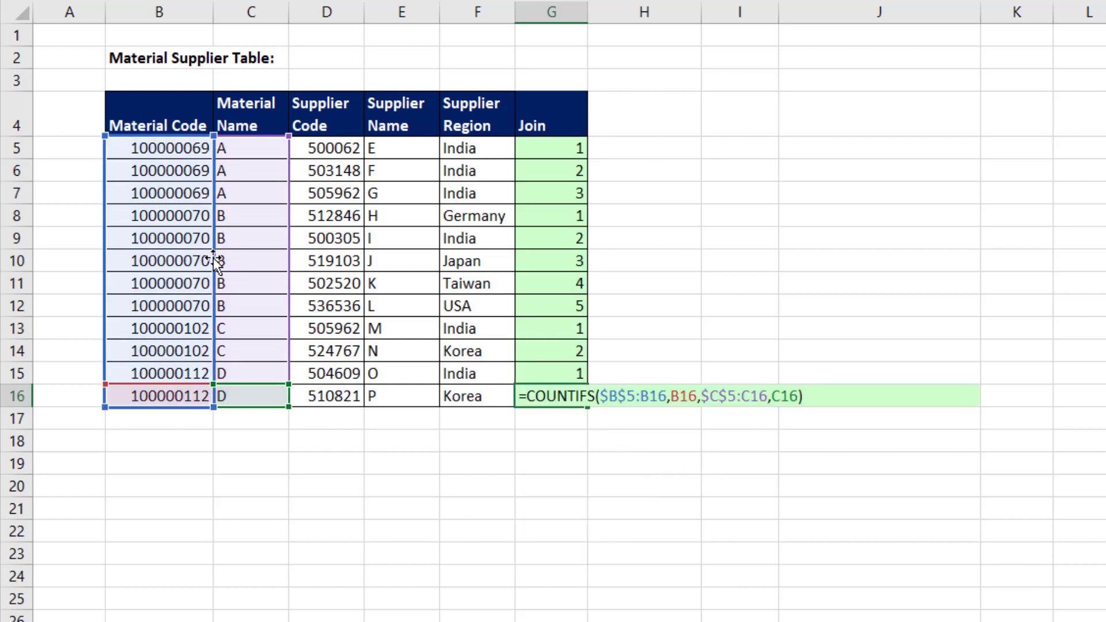
key("Escape")
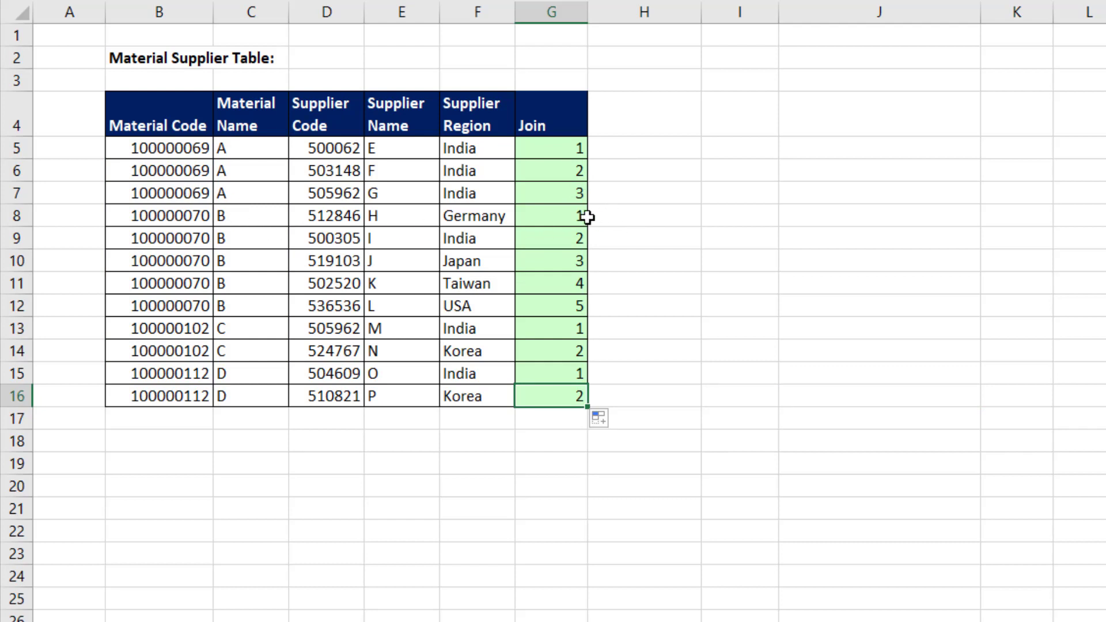
Step: Extend G5's formula with TEXTJOIN(" | ",,D5:F5) to add supplier code, name and region
left_click(560, 145)
key("F2")
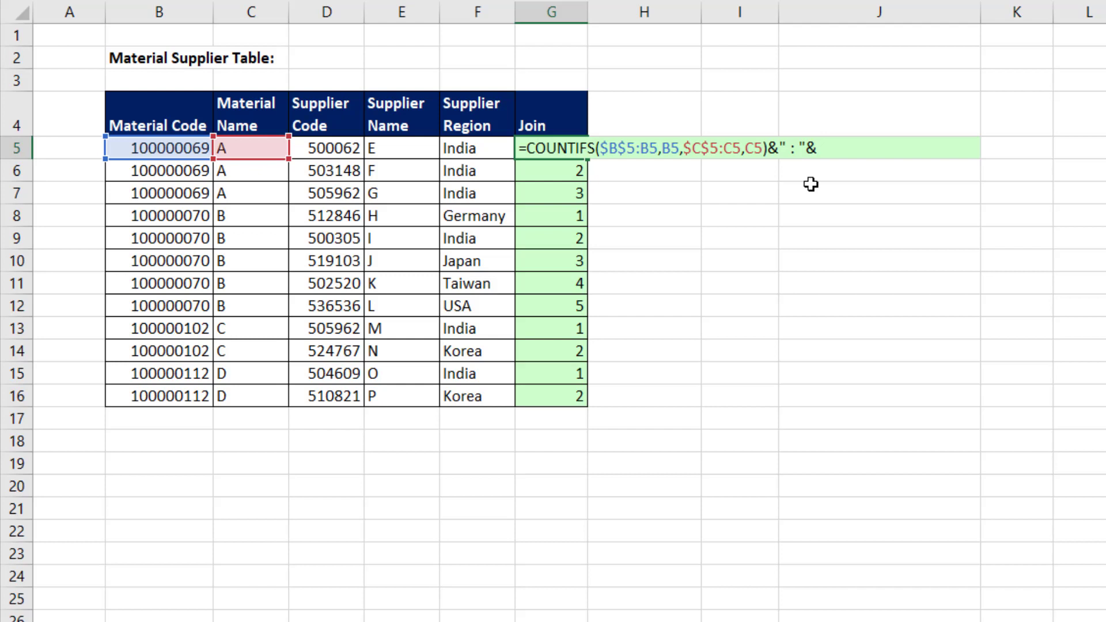
type("tex")
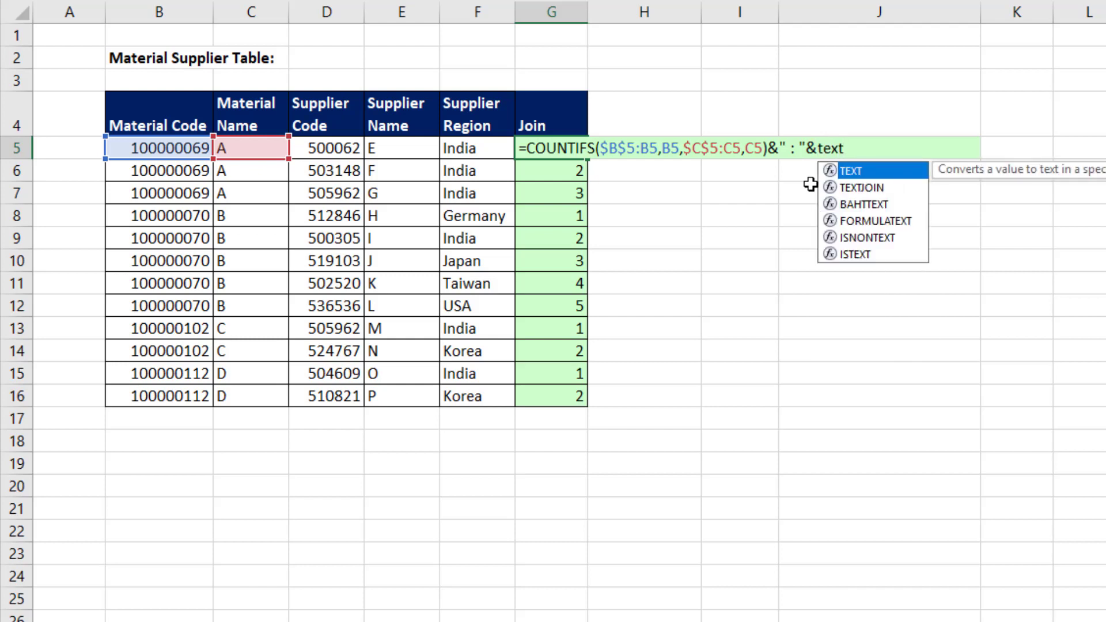
type("t")
key("Down")
key("Tab")
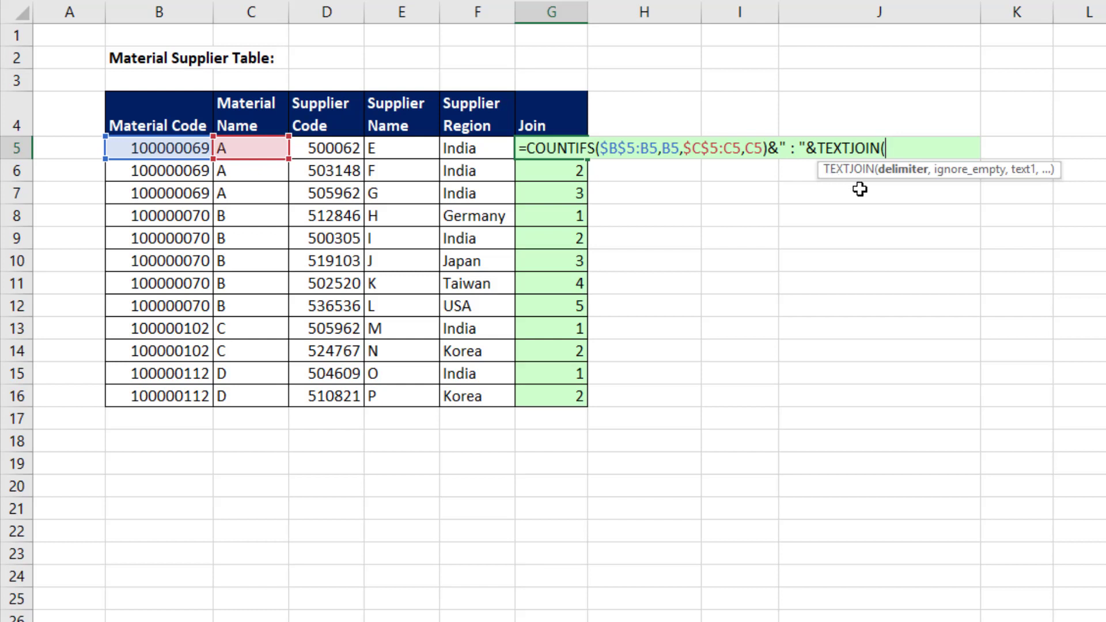
type("\" | \",")
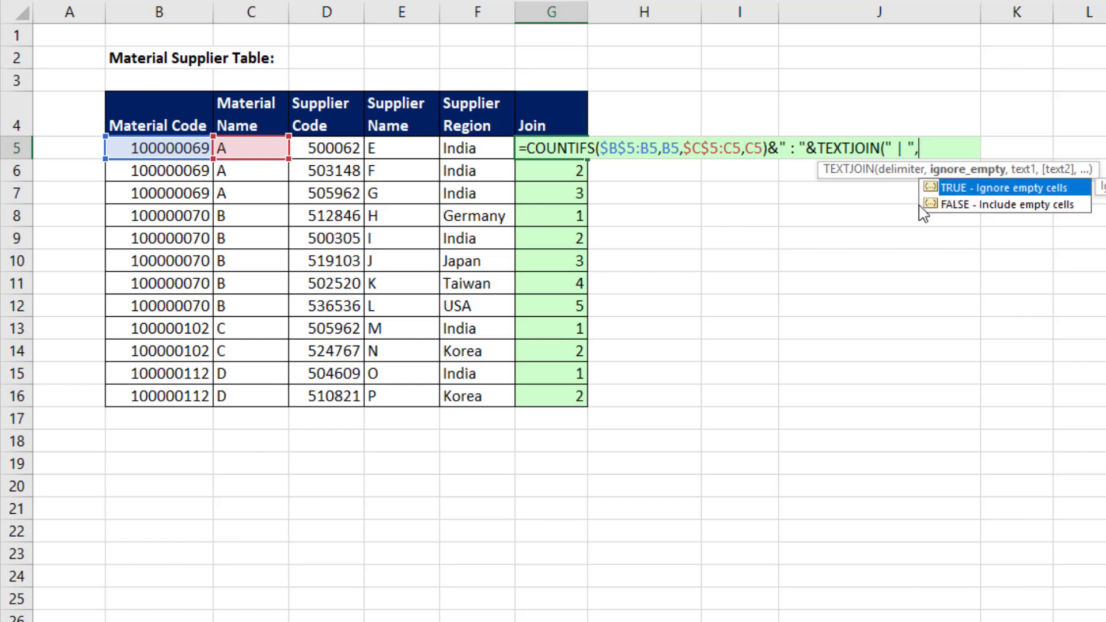
type(",")
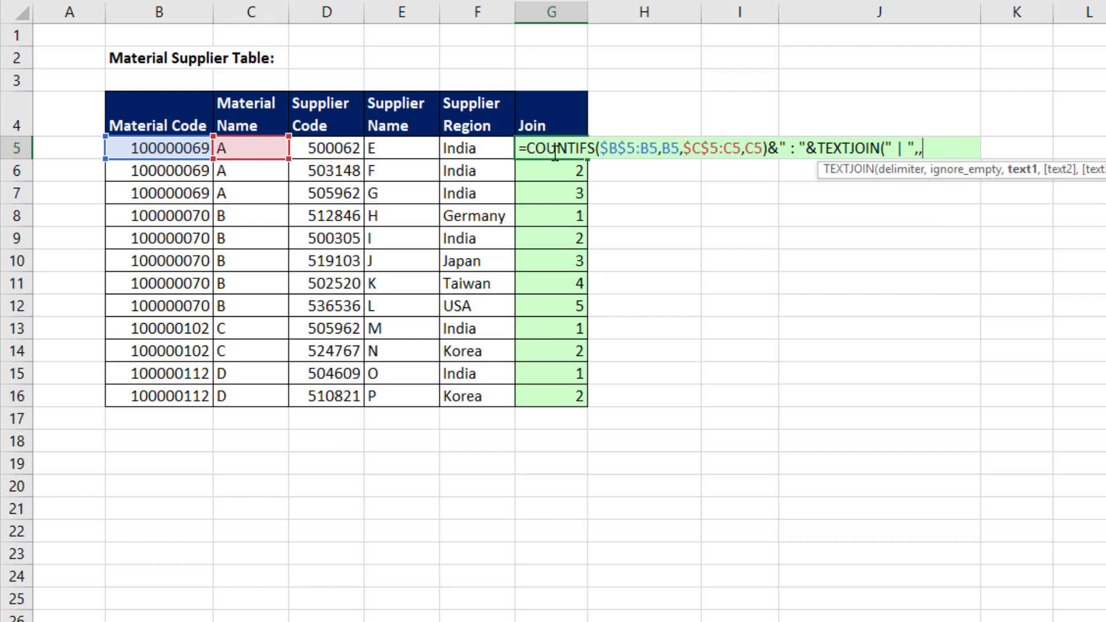
left_click_drag(327, 148, 468, 149)
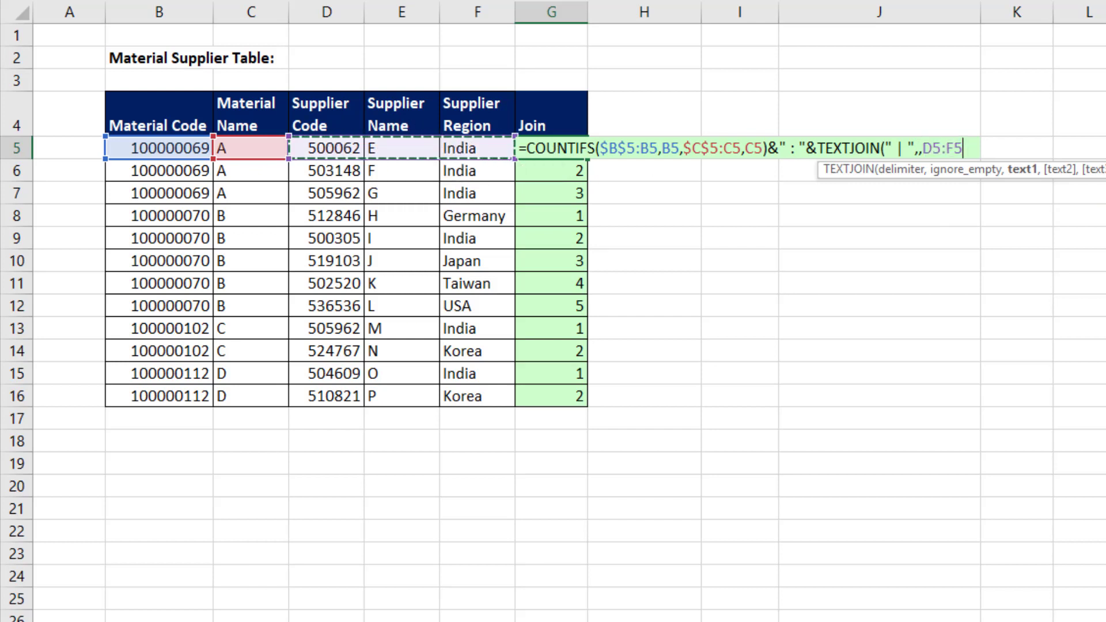
type(")")
key("ctrl+Return")
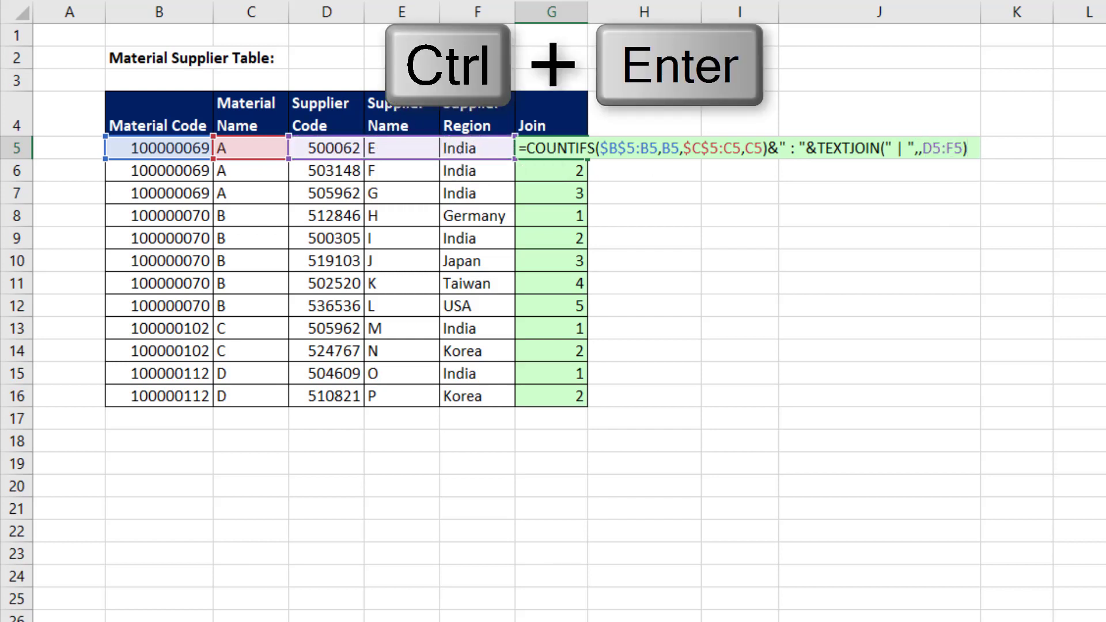
Step: Copy the joined-text formula down to G16, auto-fit column G, and review G16
double_click(588, 161)
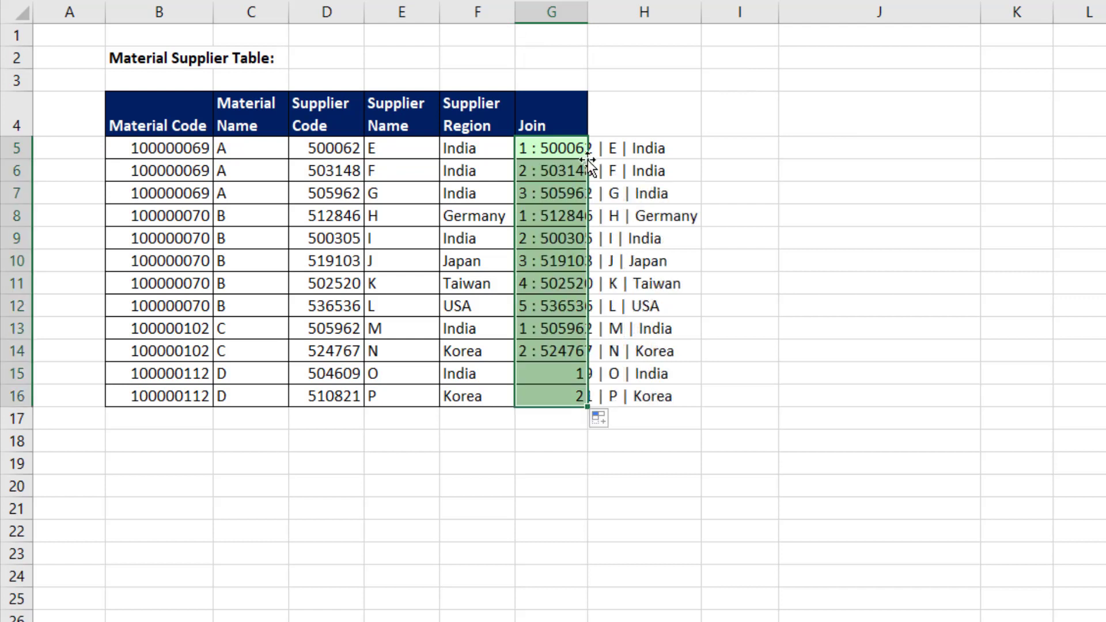
double_click(589, 8)
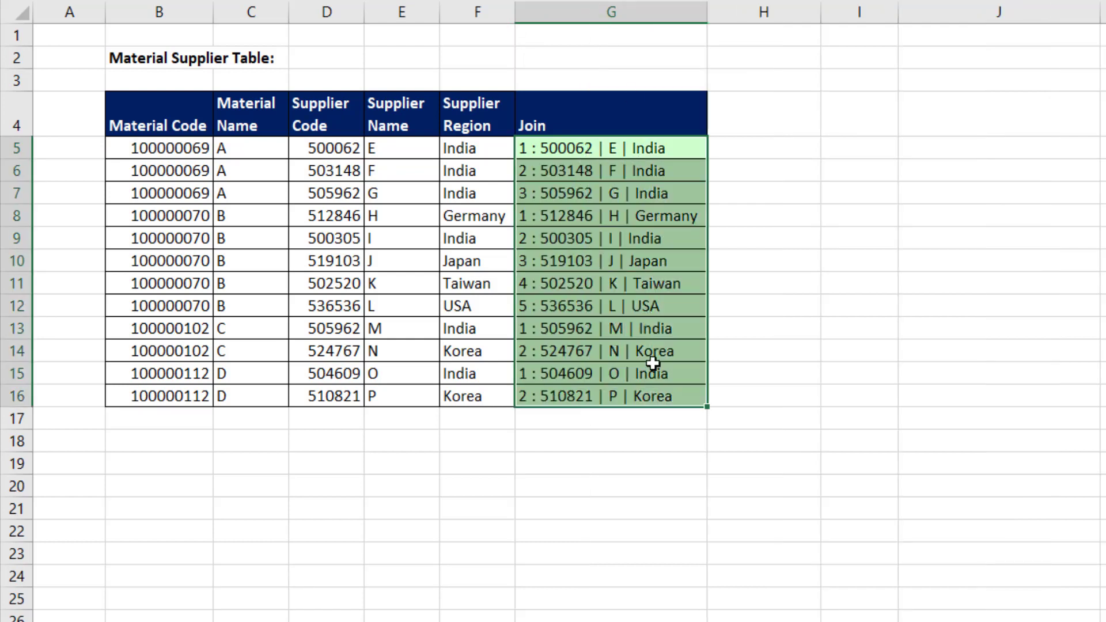
left_click(654, 397)
key("F2")
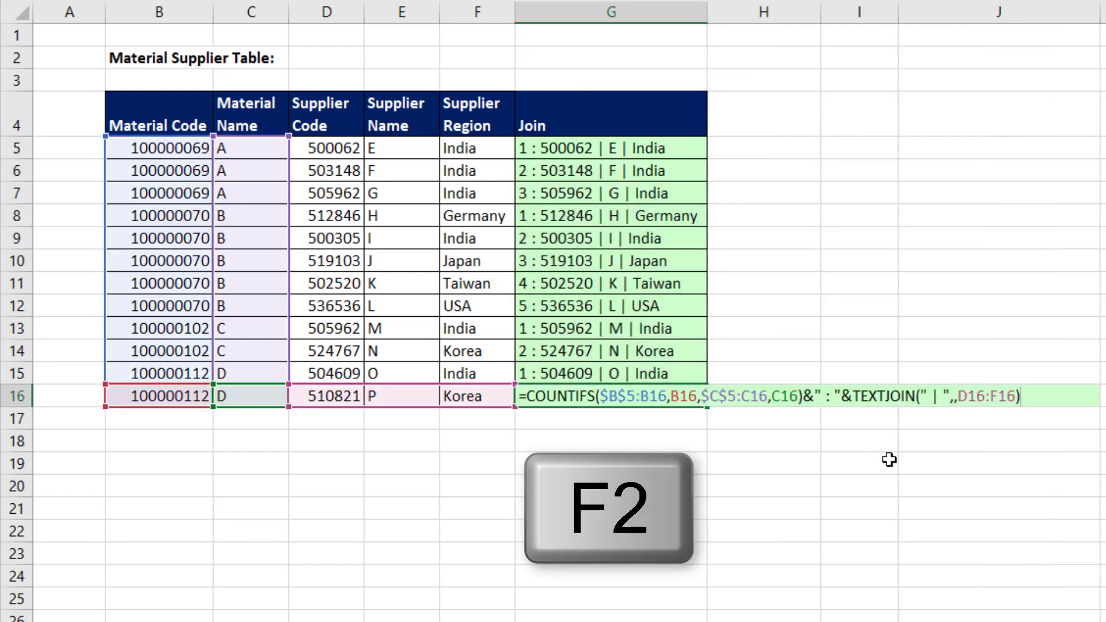
Step: Enter =UNIQUE(B5:C16) in I5 to spill the four unique code/name pairs
key("Escape")
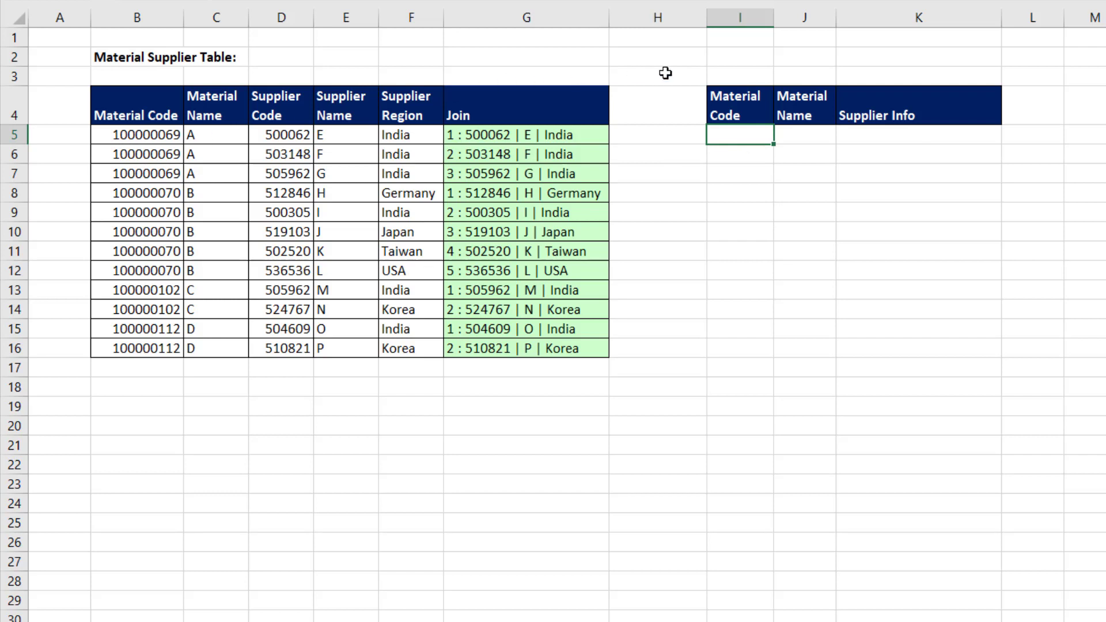
type("=UNIQUE(")
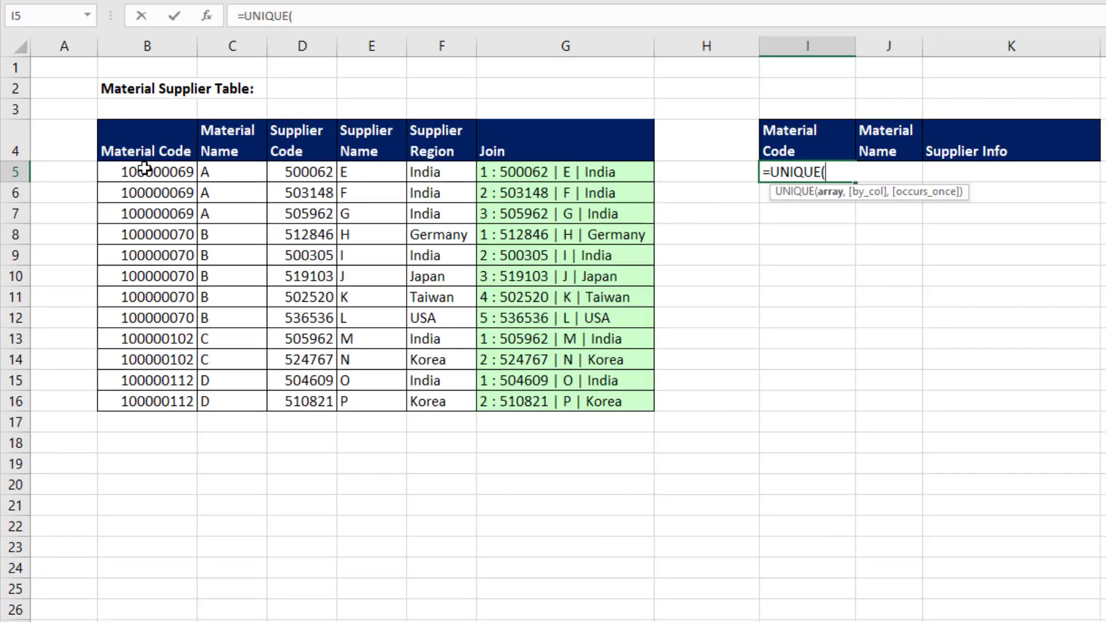
left_click_drag(133, 131, 199, 348)
type(")")
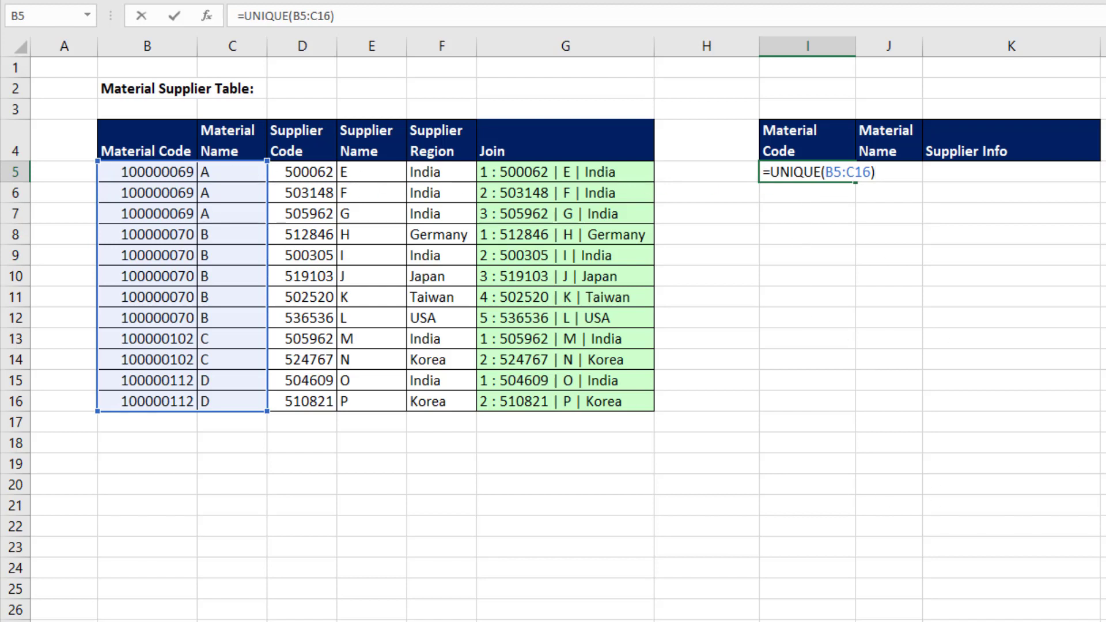
key("Return")
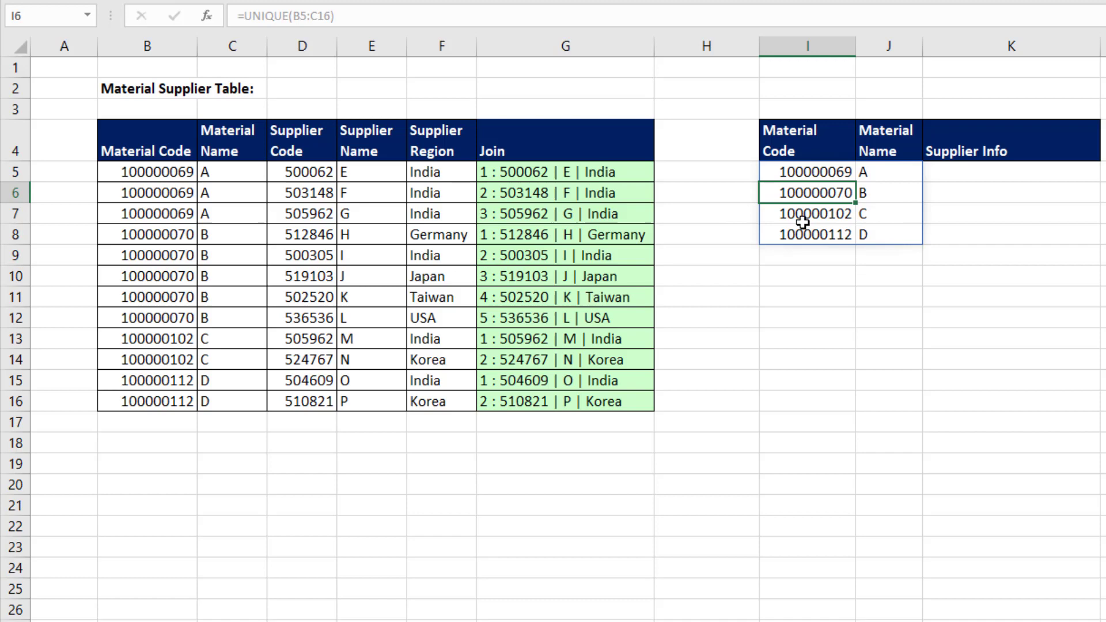
left_click(808, 171)
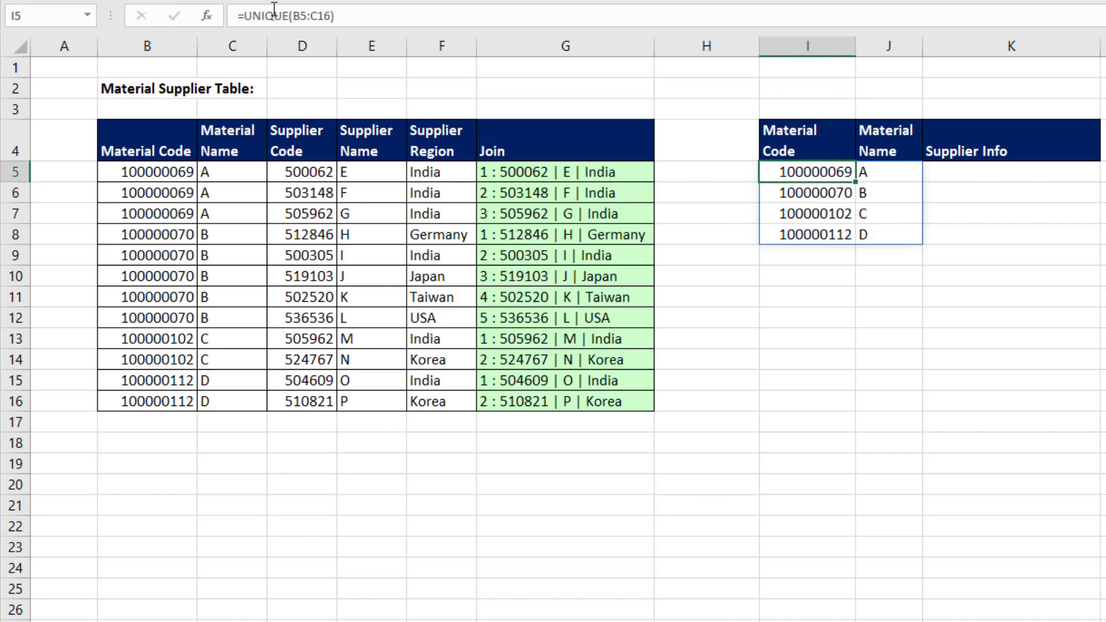
left_click(948, 193)
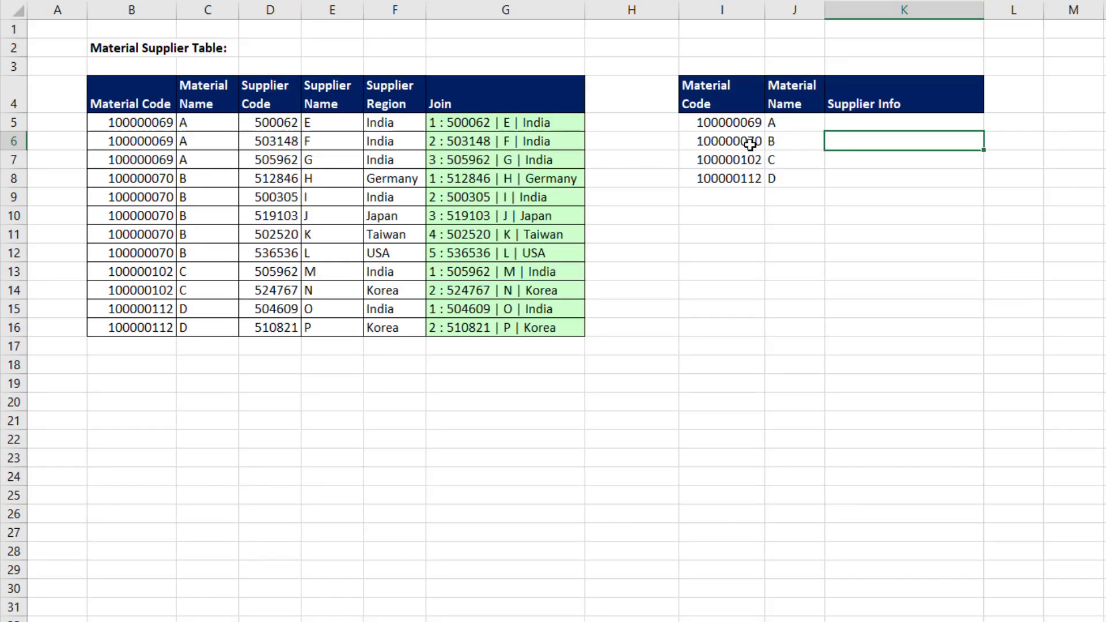
Step: Highlight material B's five supplier rows and their Join entries G8:G12
left_click_drag(191, 177, 507, 179)
left_click_drag(118, 177, 461, 254)
left_click(464, 180)
left_click_drag(473, 216, 487, 253)
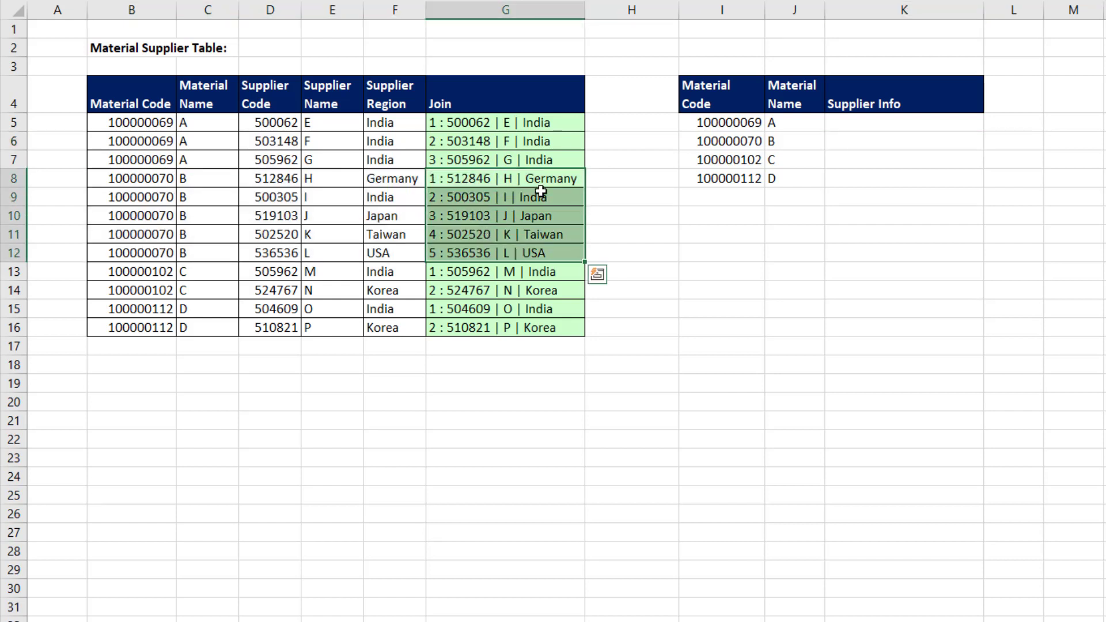
Step: Begin a FILTER formula in K5 over G5:G16, testing material codes B5:B16
left_click(857, 130)
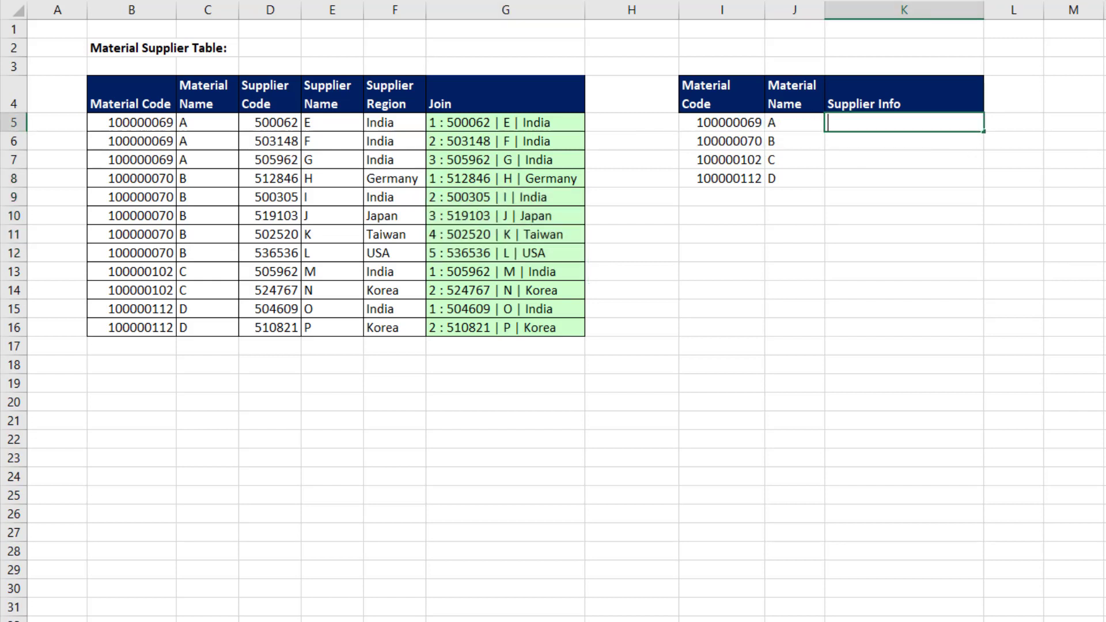
type("=fil")
key("Tab")
left_click_drag(455, 123, 478, 333)
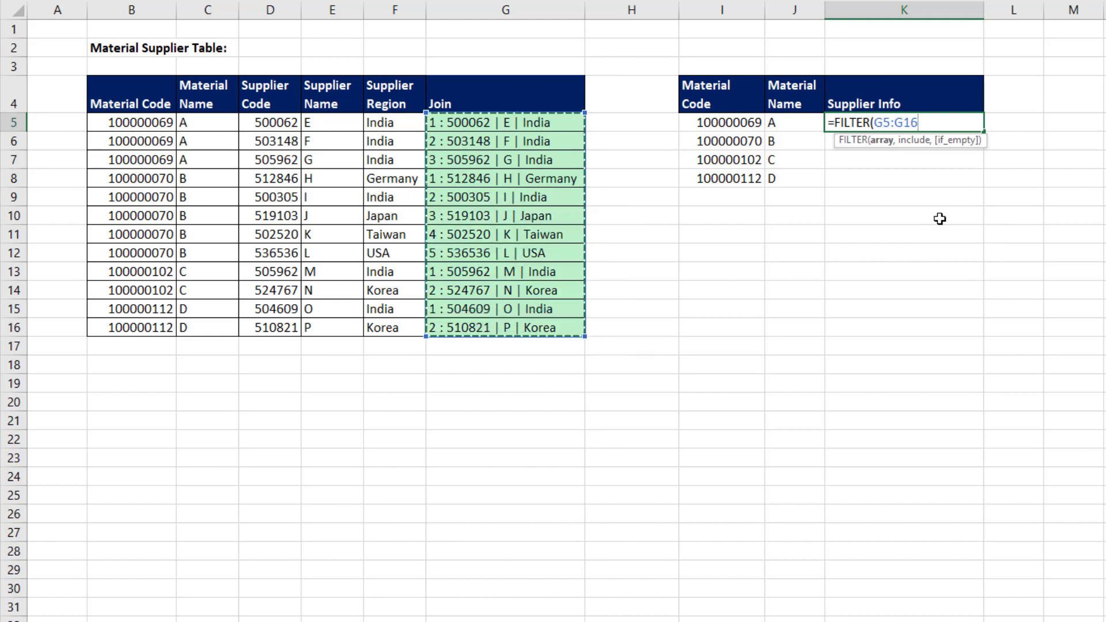
type(",(")
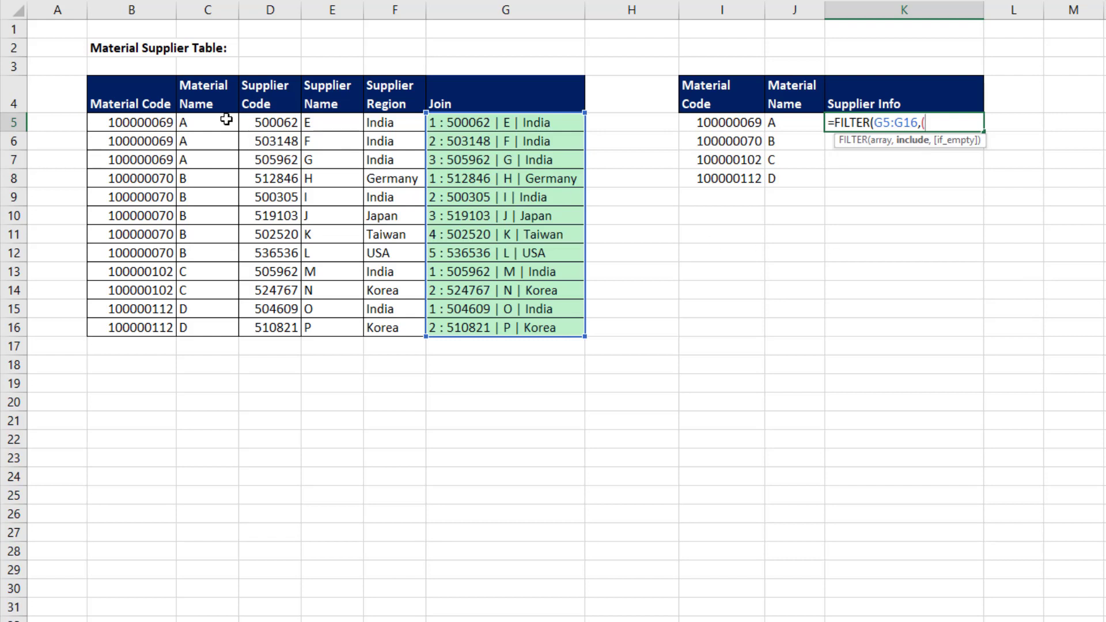
left_click_drag(121, 126, 136, 336)
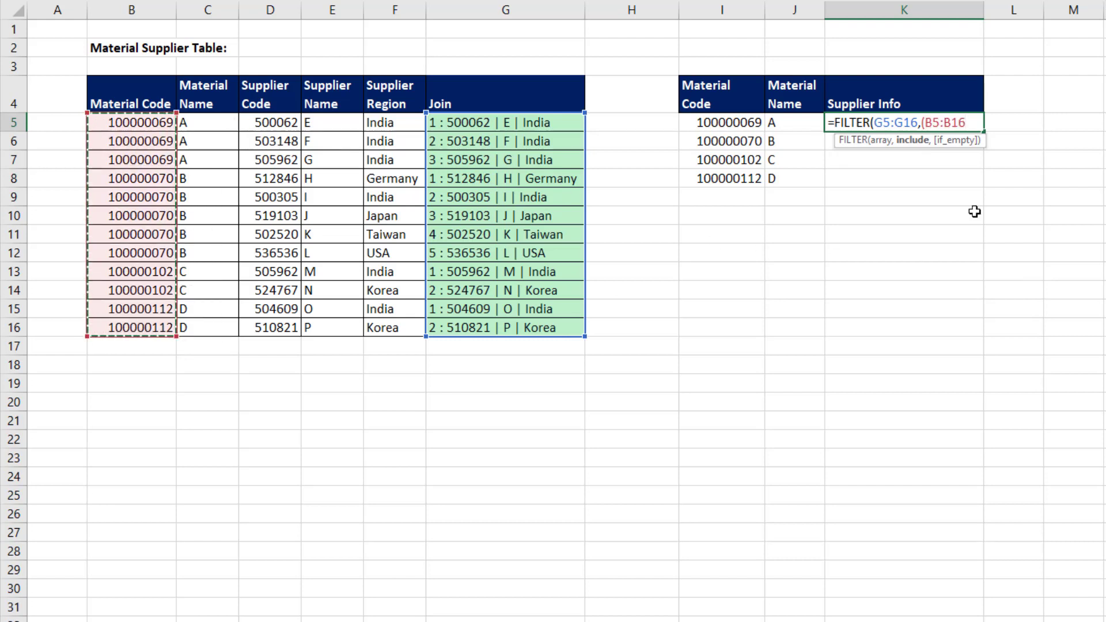
type("=")
Step: Complete the condition as (B5:B16=I5)*(C5:C16=J5) and commit the FILTER formula
left_click(746, 123)
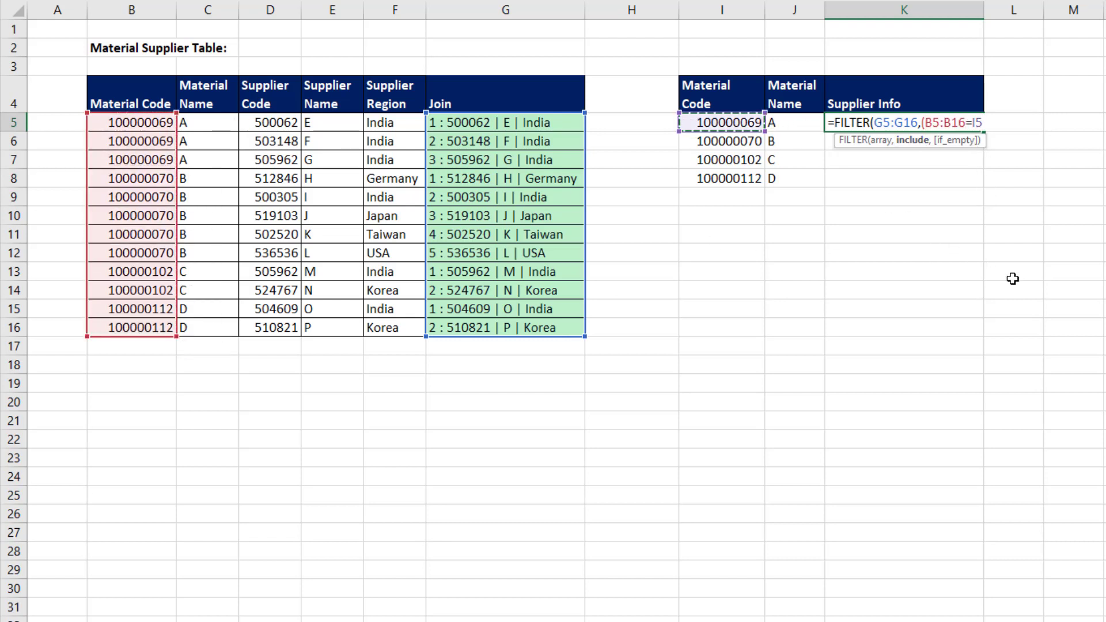
type(")")
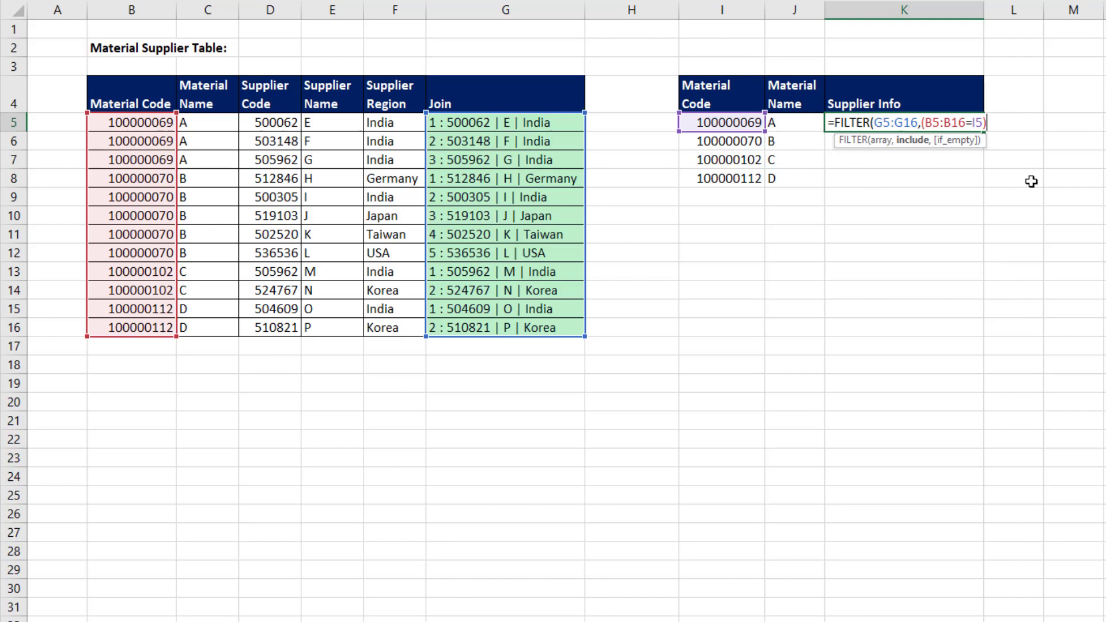
type("*(")
left_click_drag(213, 121, 210, 327)
type("=")
key("Left")
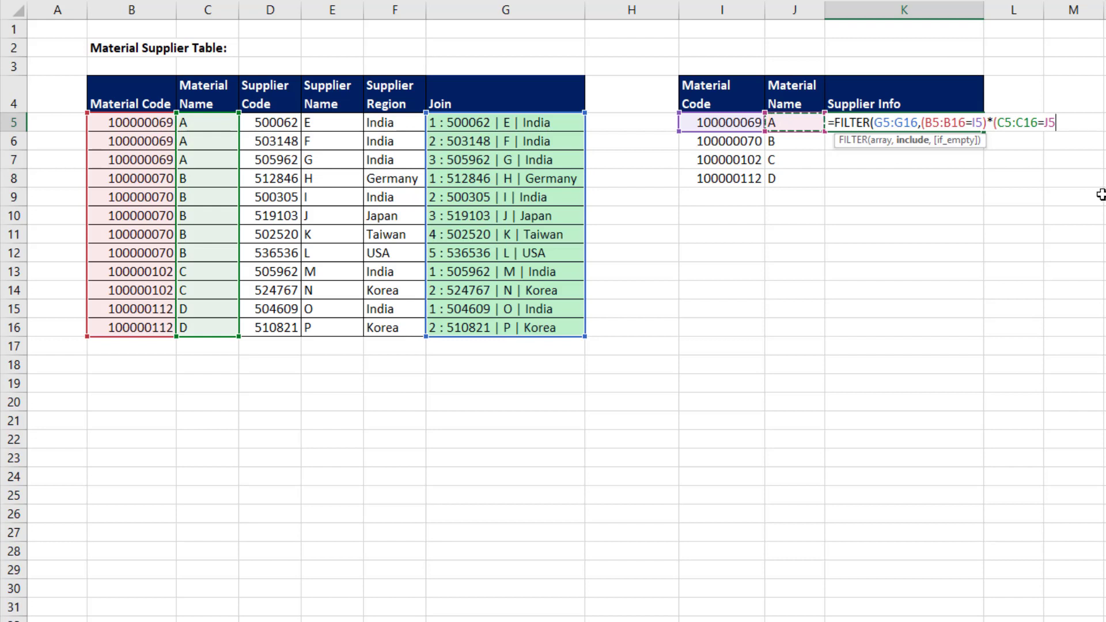
type("))")
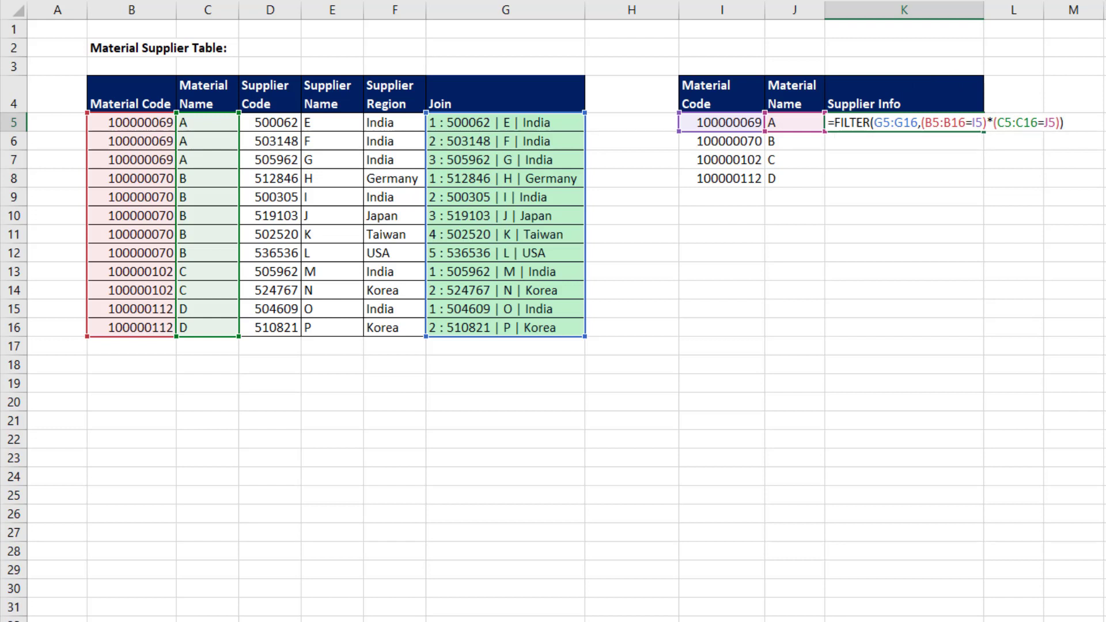
key("Return")
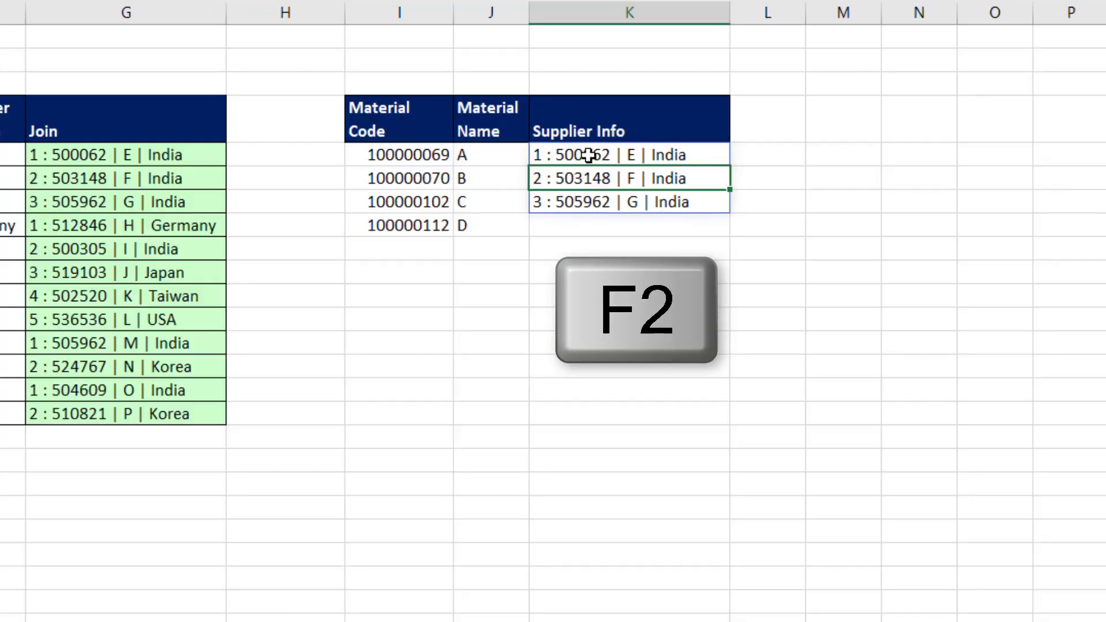
left_click(872, 123)
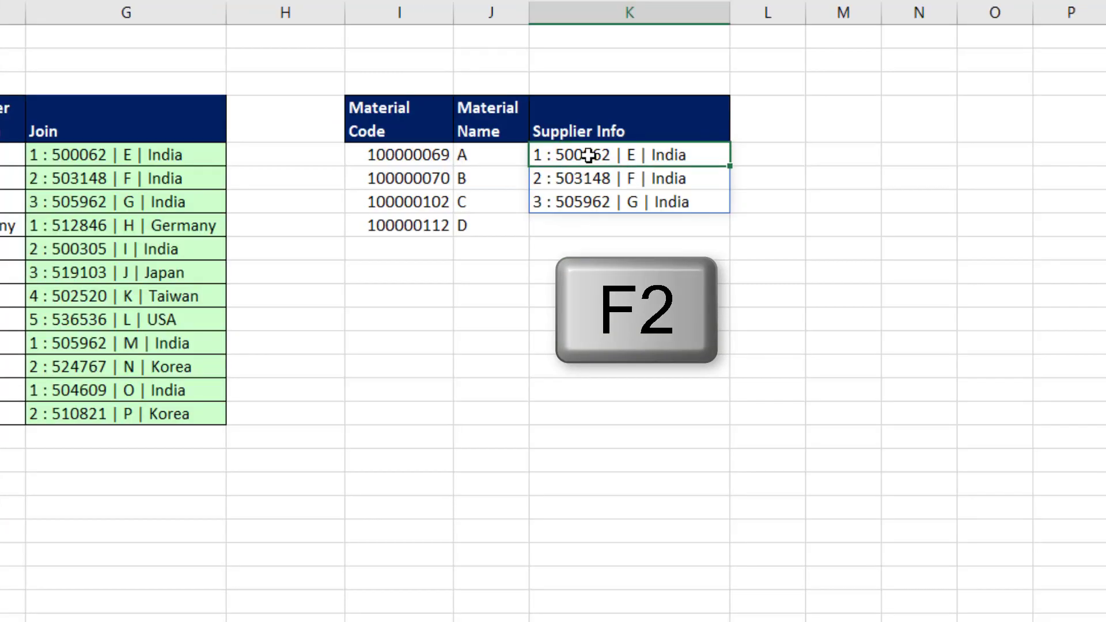
Step: Wrap K5's FILTER in TEXTJOIN(CHAR(10),,...) and fill it down to K8
key("F2")
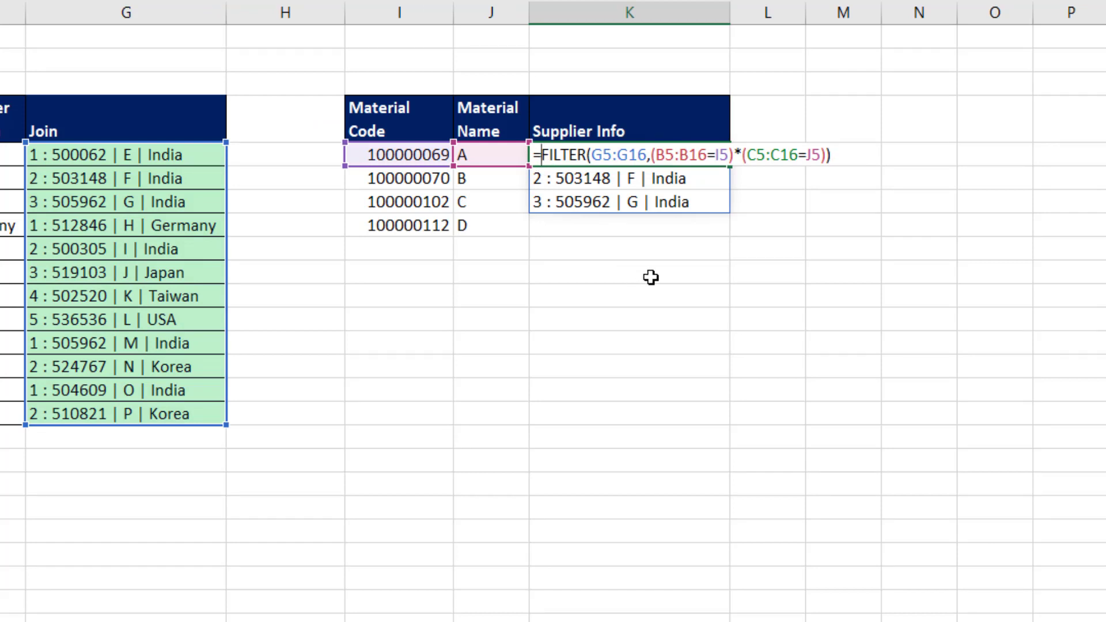
type("text")
key("Down")
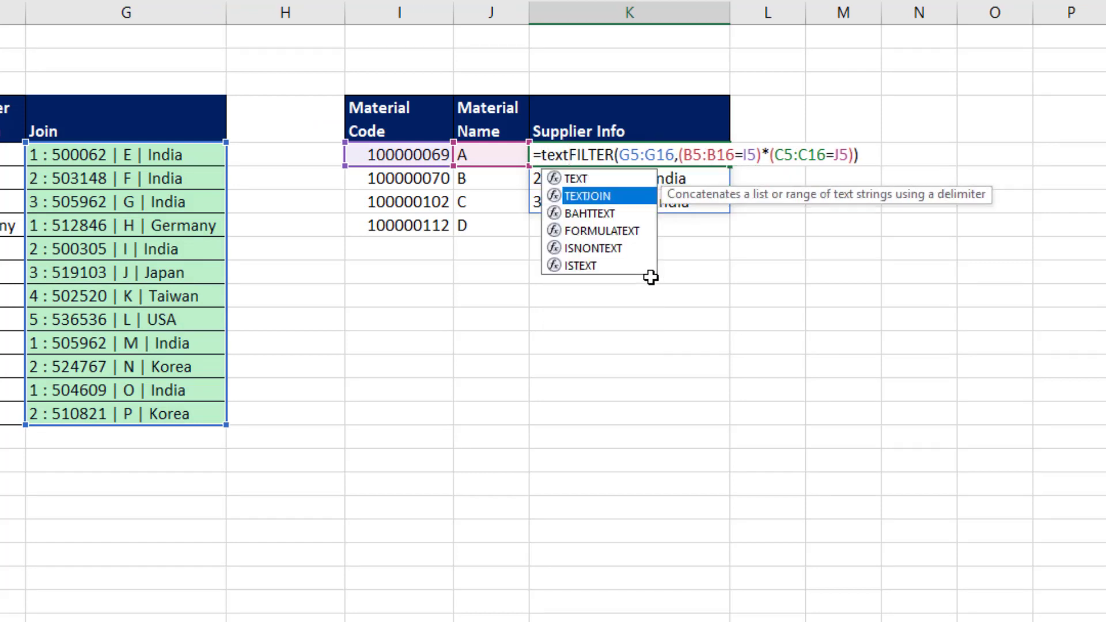
key("Tab")
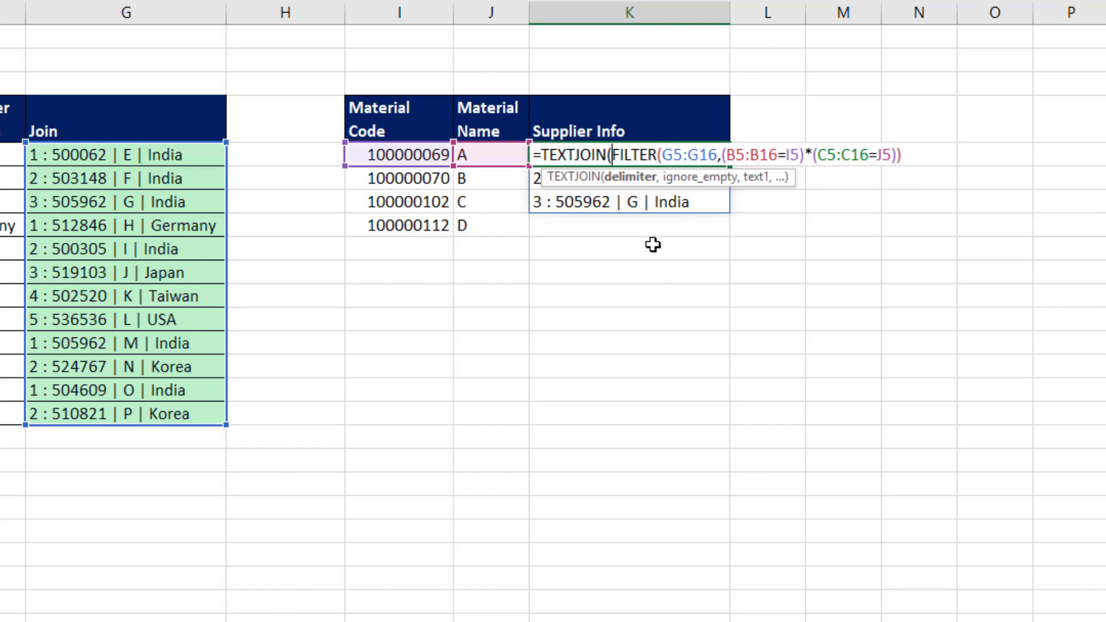
type("char")
key("Tab")
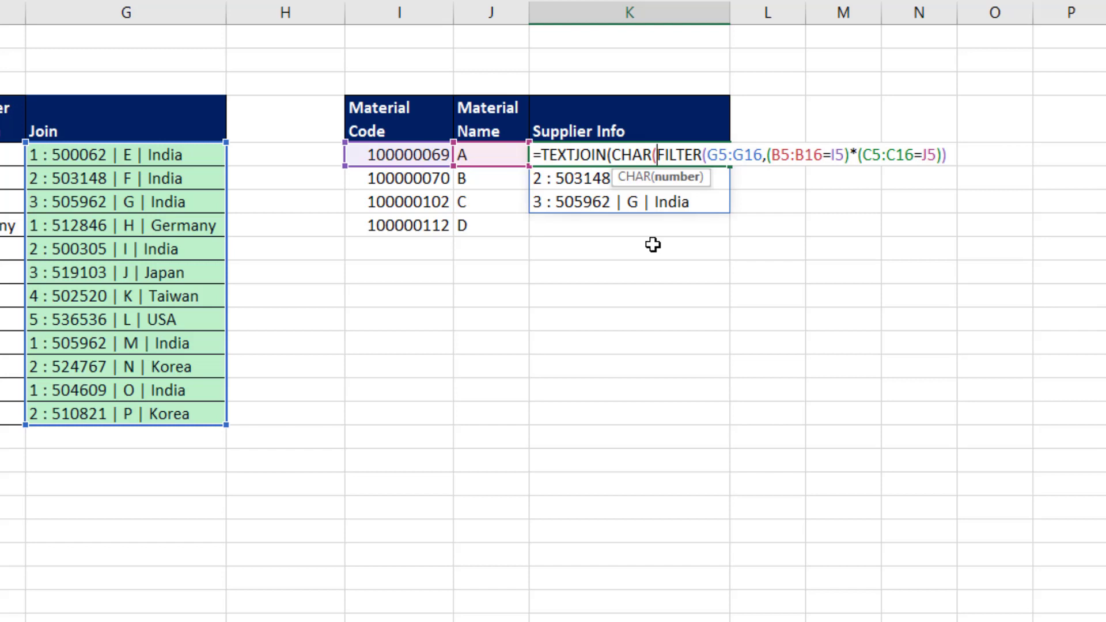
type("10)")
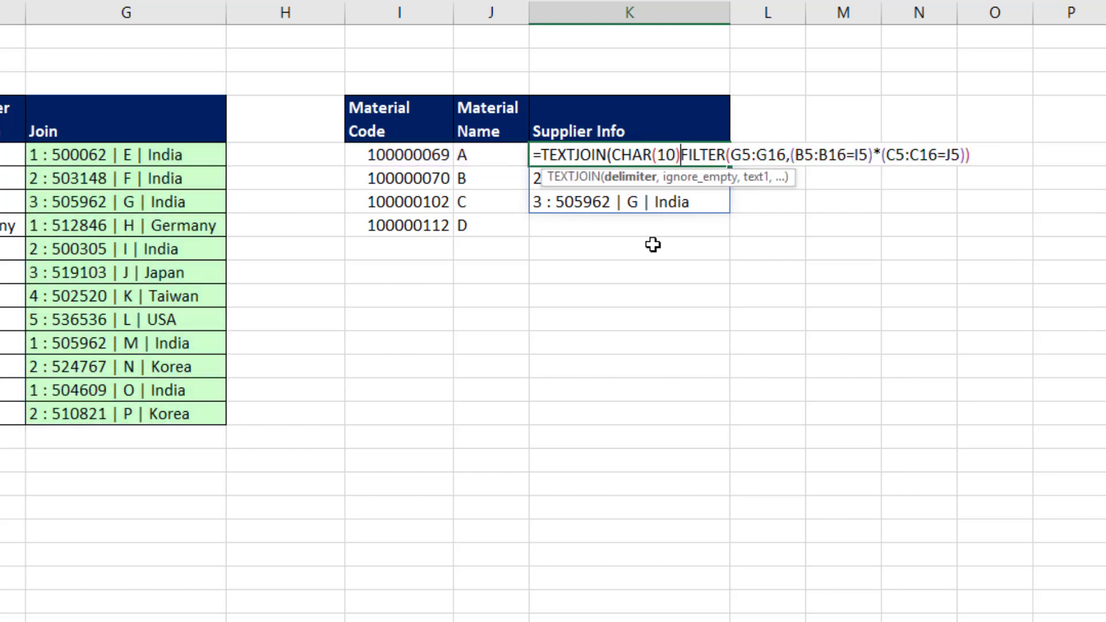
type(",")
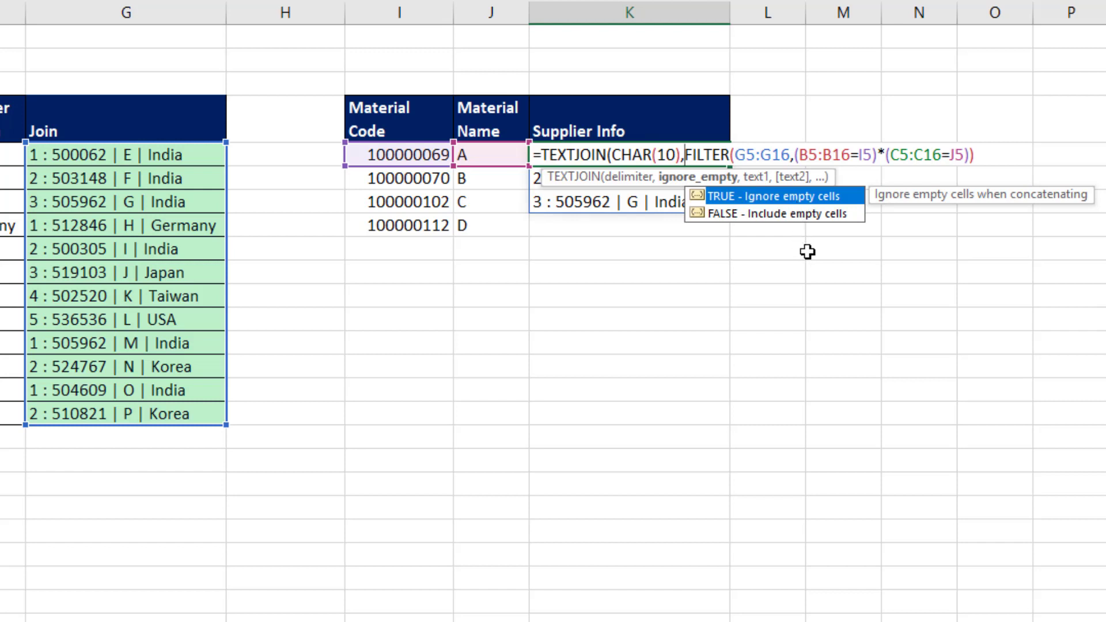
type(",")
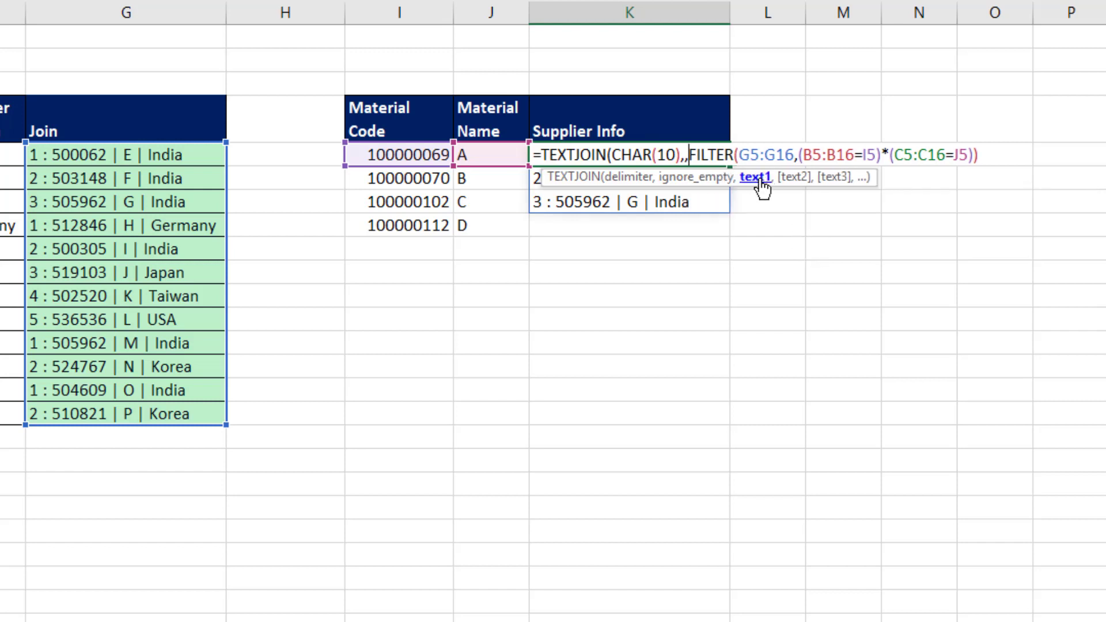
left_click(756, 177)
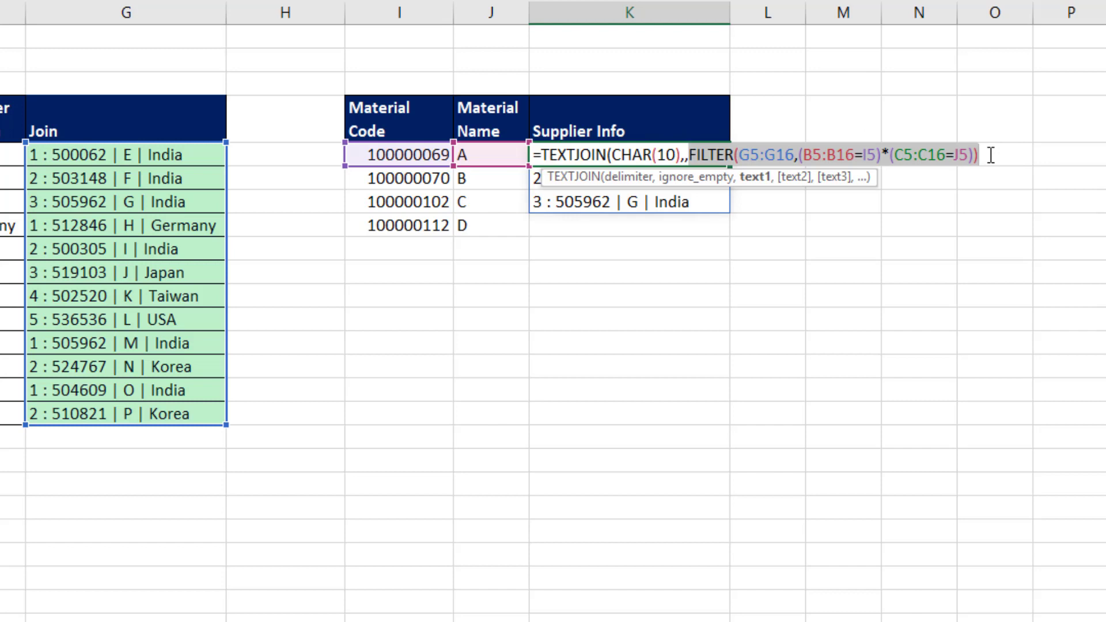
key("End")
key("ctrl+Return")
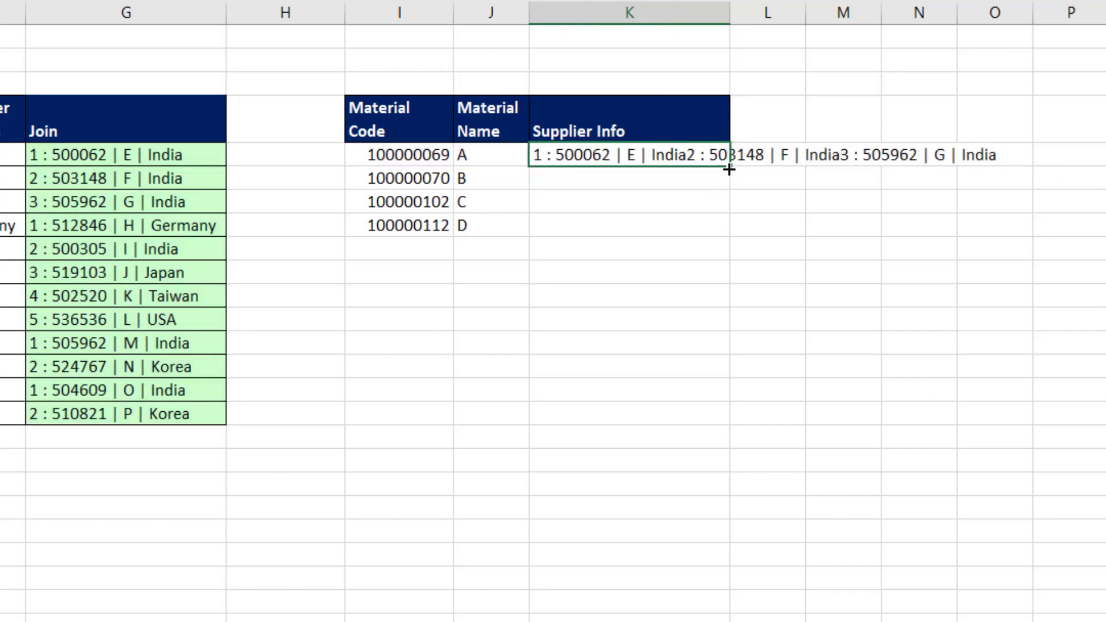
left_click_drag(729, 169, 729, 234)
Step: Inspect K8's formula to see its shifted, unlocked ranges
left_click(684, 223)
key("F2")
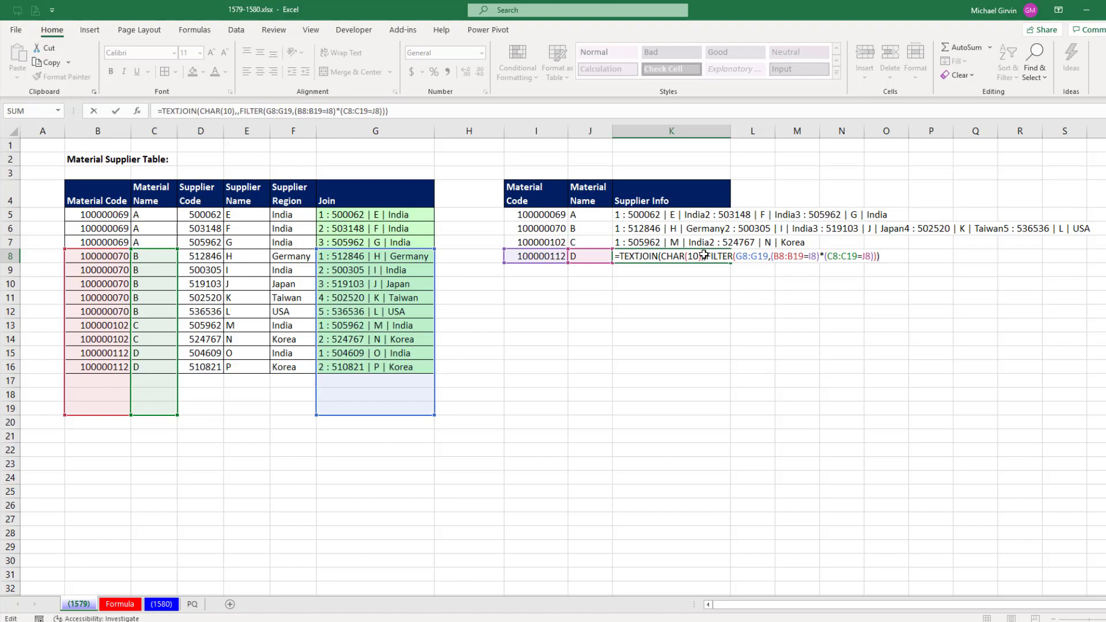
key("ctrl+Return")
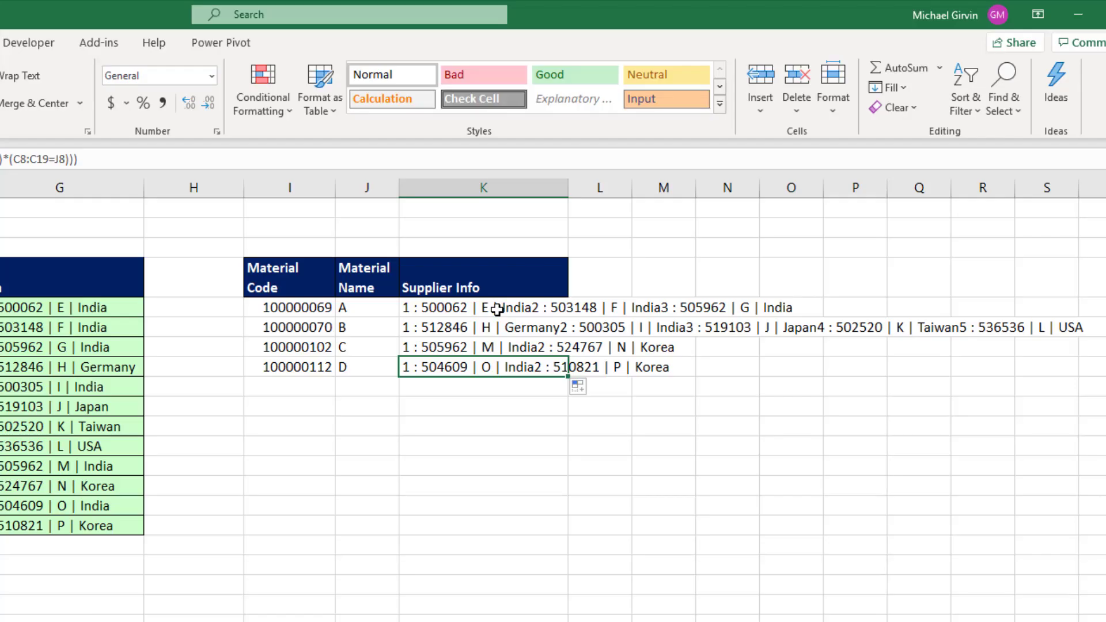
Step: Lock K5's ranges as $G$5:$G$16, $B$5:$B$16 and $C$5:$C$16, then refill to K8
left_click(688, 211)
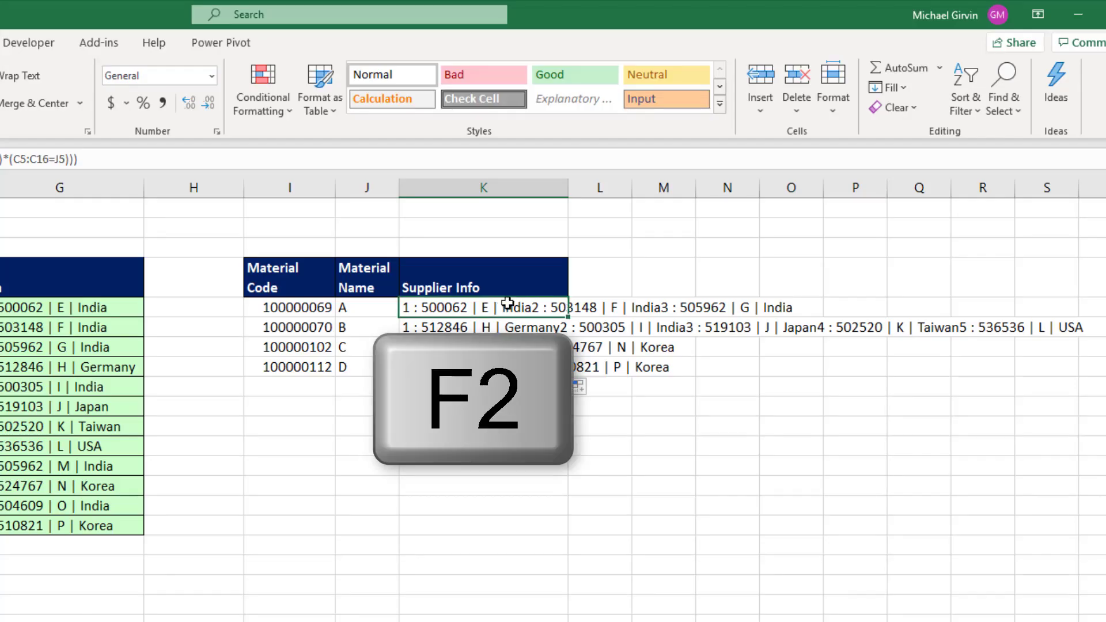
key("F2")
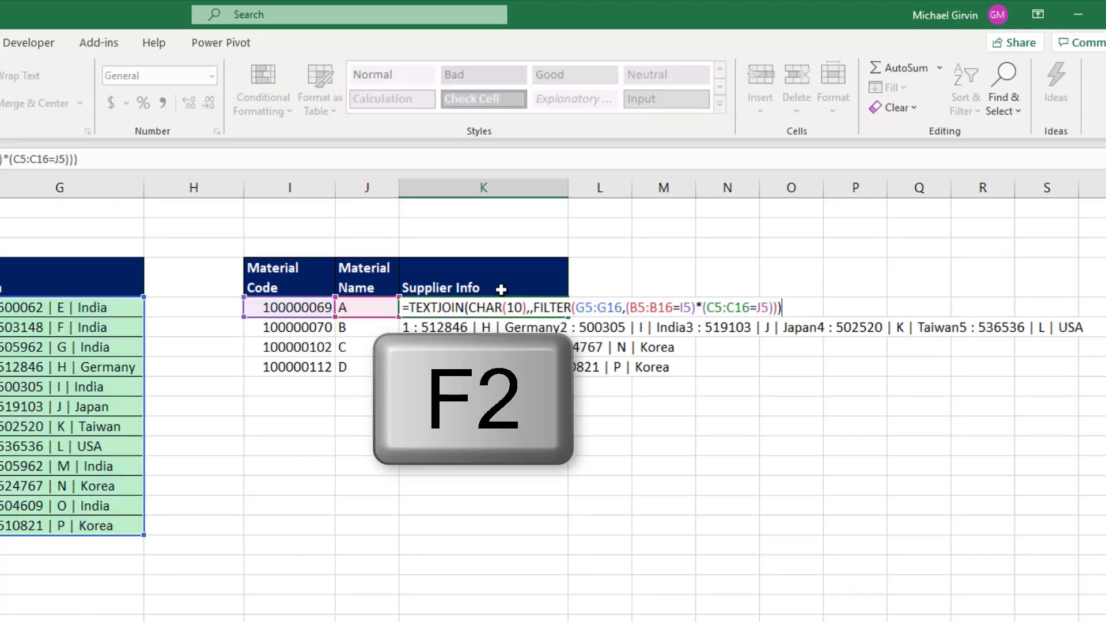
left_click(583, 326)
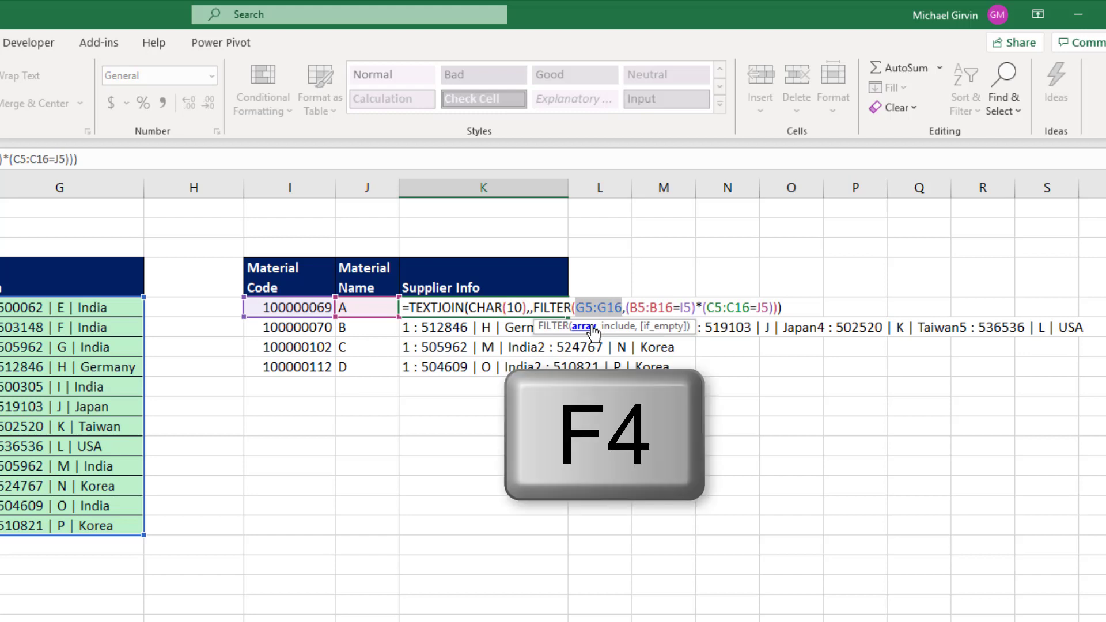
key("F4")
left_click_drag(661, 308, 704, 308)
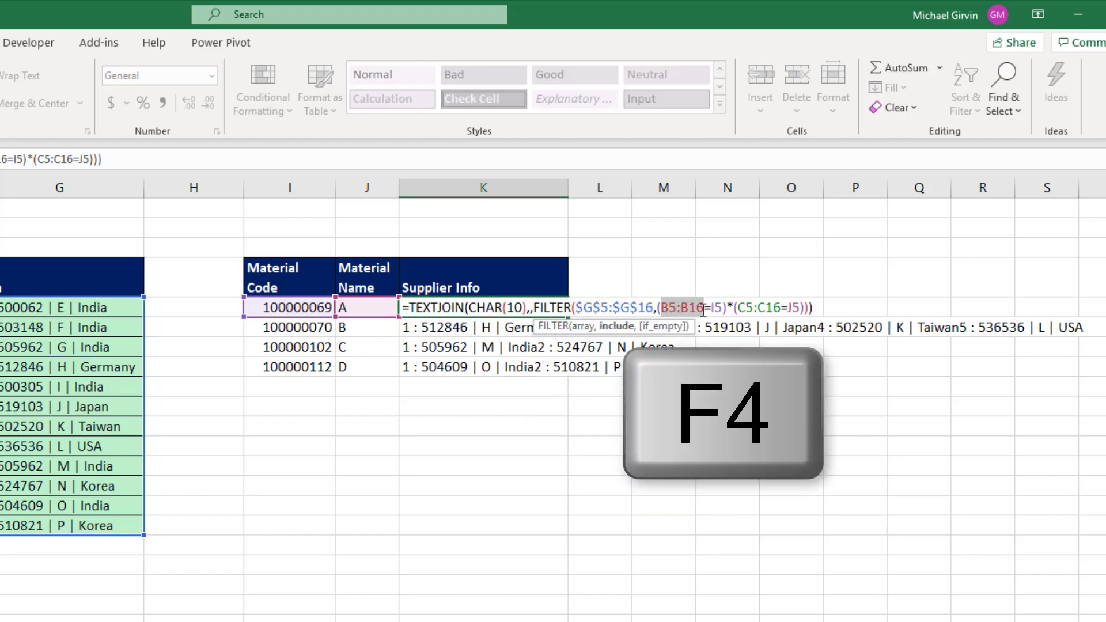
key("F4")
left_click_drag(774, 308, 814, 308)
key("F4")
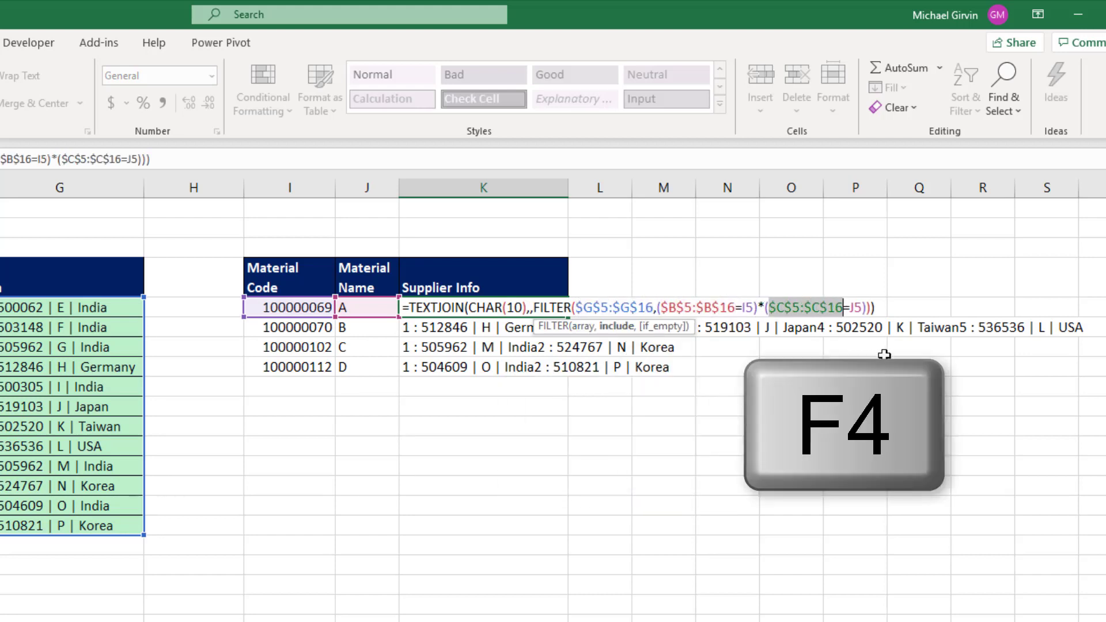
key("ctrl+Return")
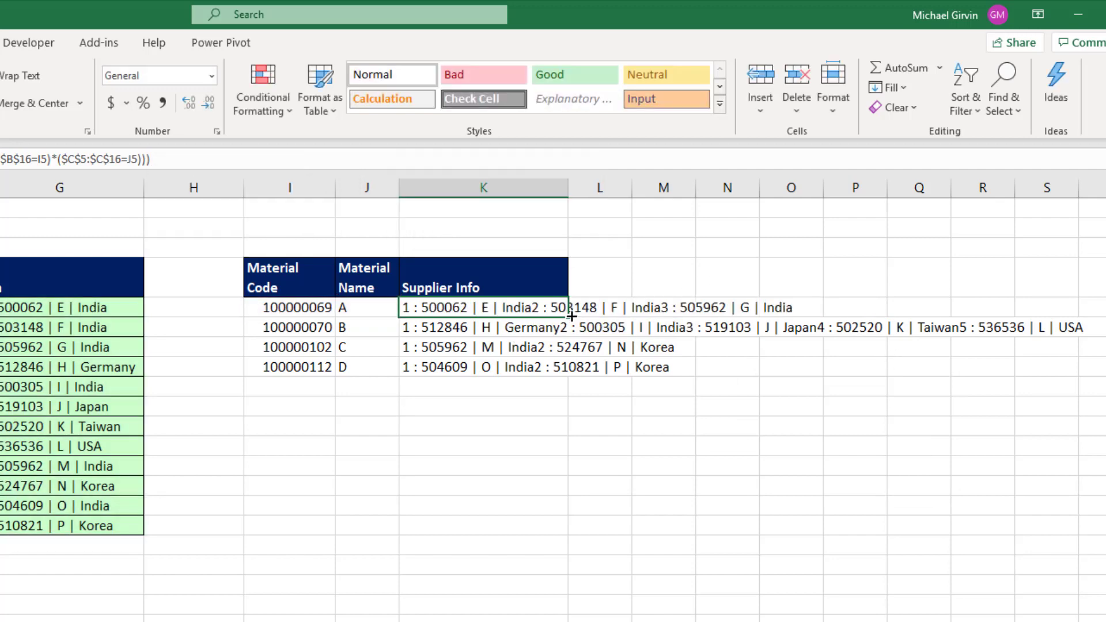
double_click(568, 316)
Step: Turn on Wrap Text for K5:K8 and widen column K slightly
left_click(521, 368)
key("F2")
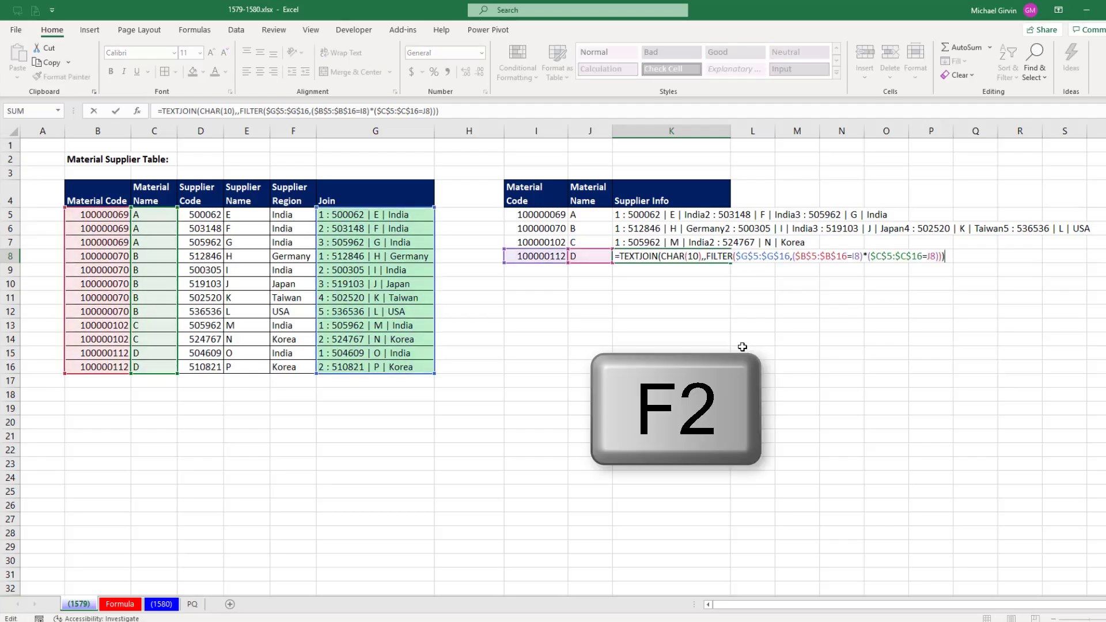
key("Escape")
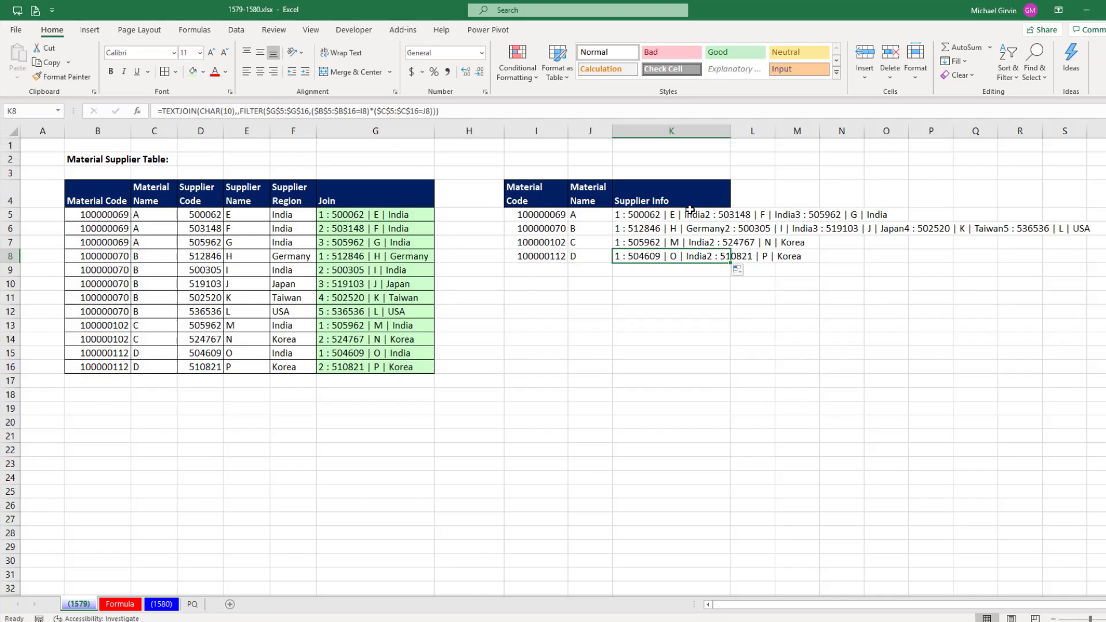
left_click_drag(688, 211, 698, 259)
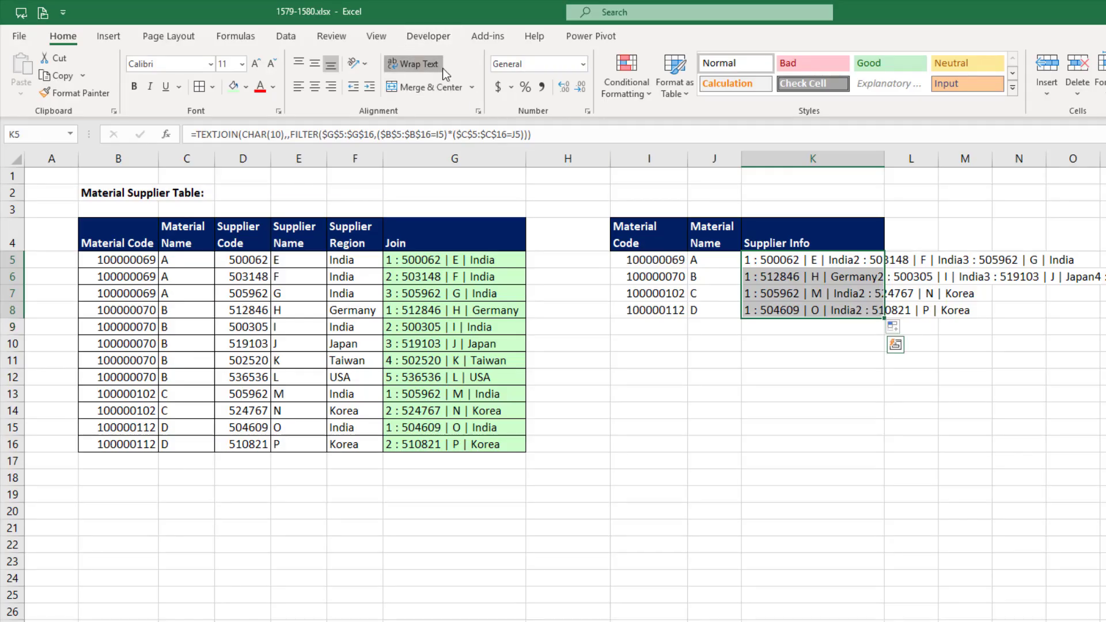
left_click(342, 52)
left_click_drag(885, 159, 905, 158)
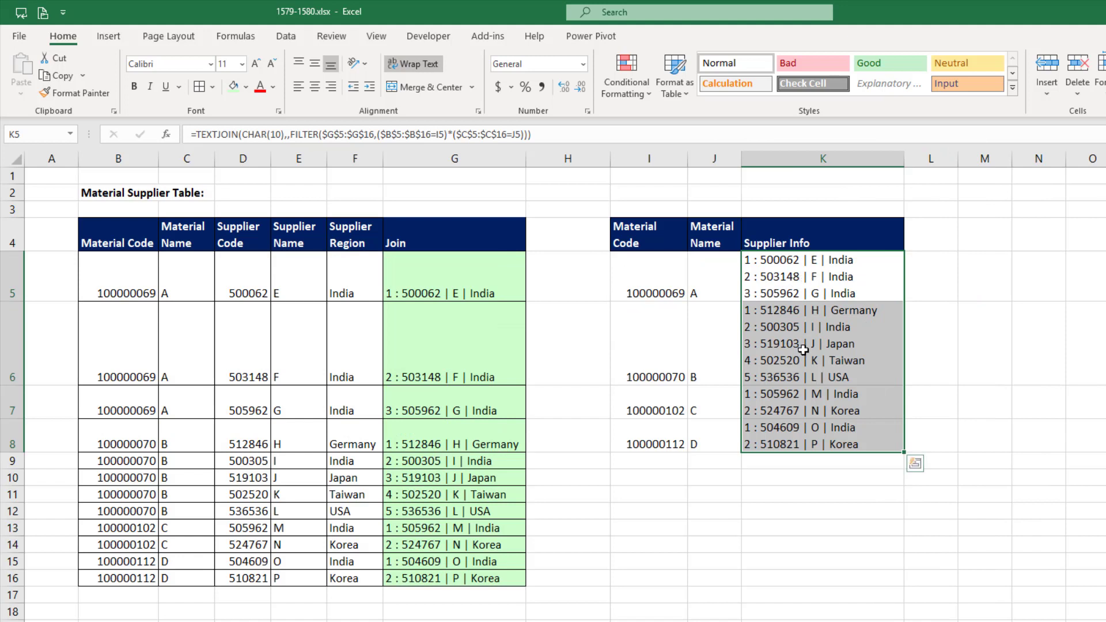
Step: Review the formulas in K6, I5 and G5 without changing them
left_click(893, 370)
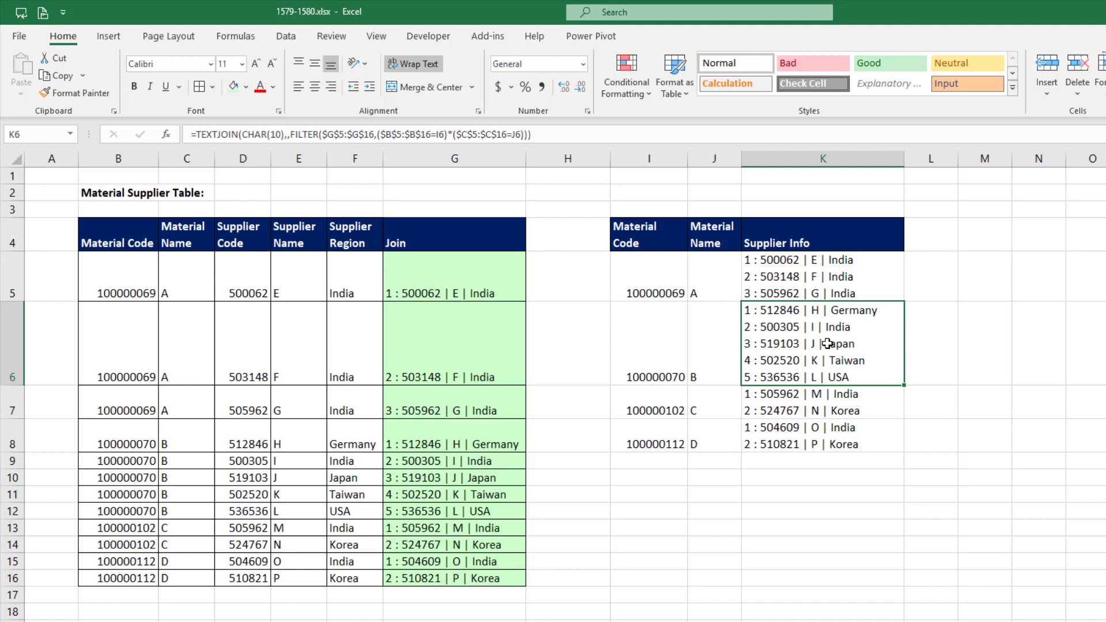
key("F2")
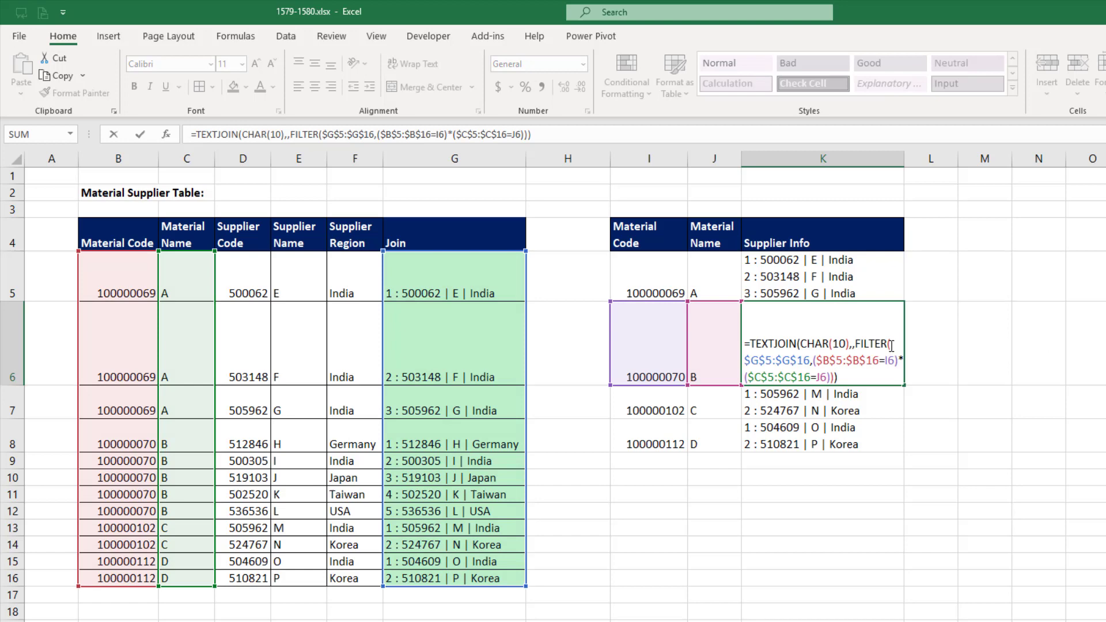
key("Escape")
double_click(650, 288)
key("Escape")
left_click(443, 275)
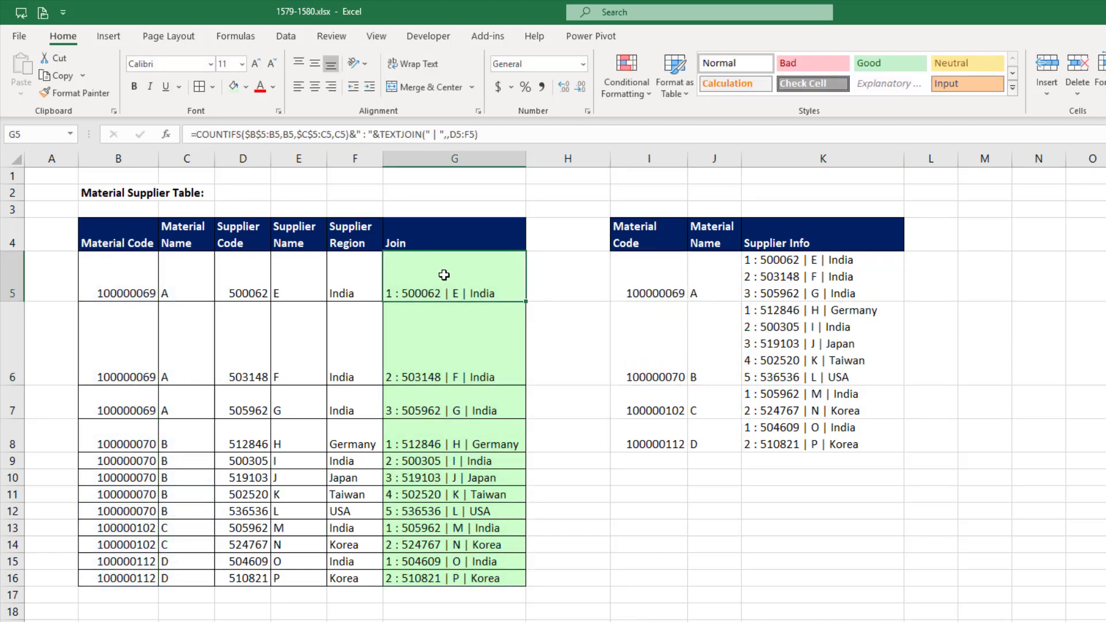
double_click(443, 275)
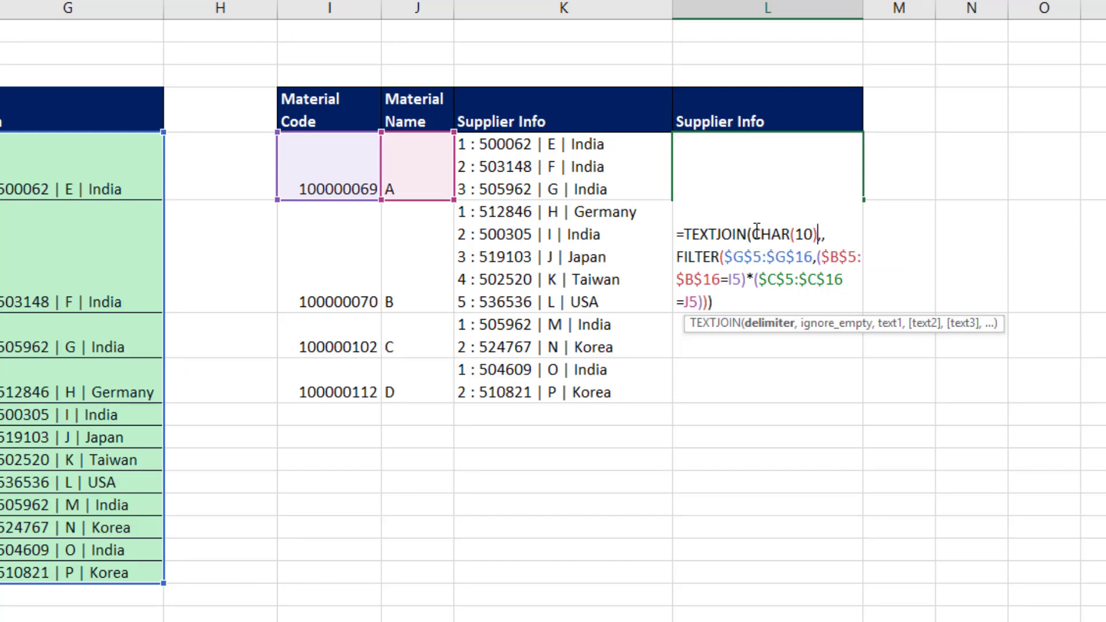
Step: In L5, replace CHAR(10) with a quoted literal line break and fill down to L8
left_click_drag(754, 229, 821, 237)
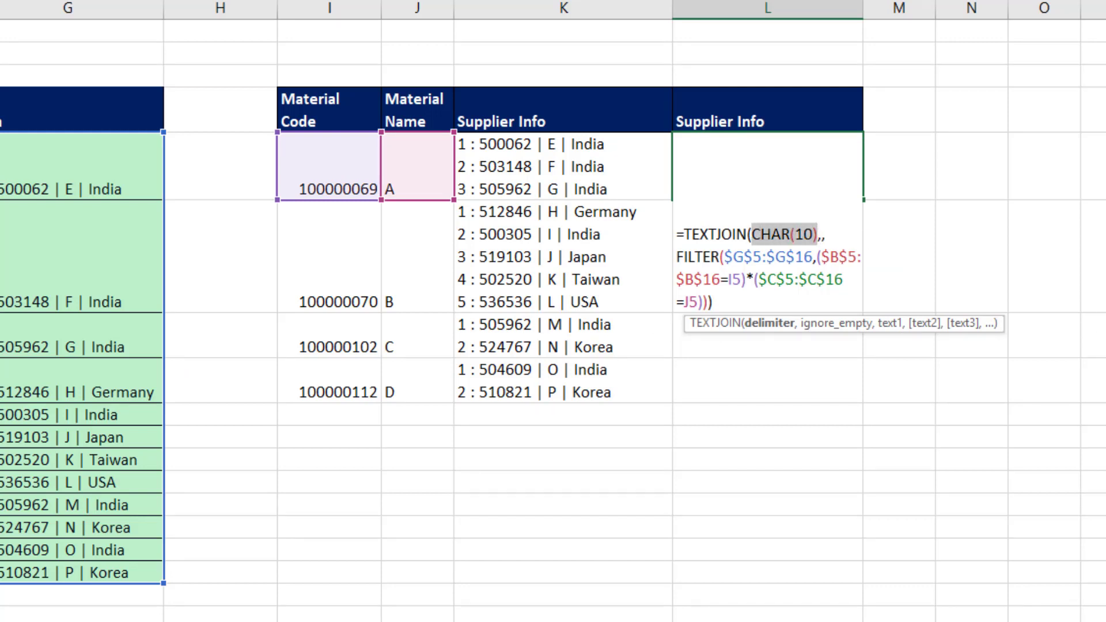
type("\",,FILTE")
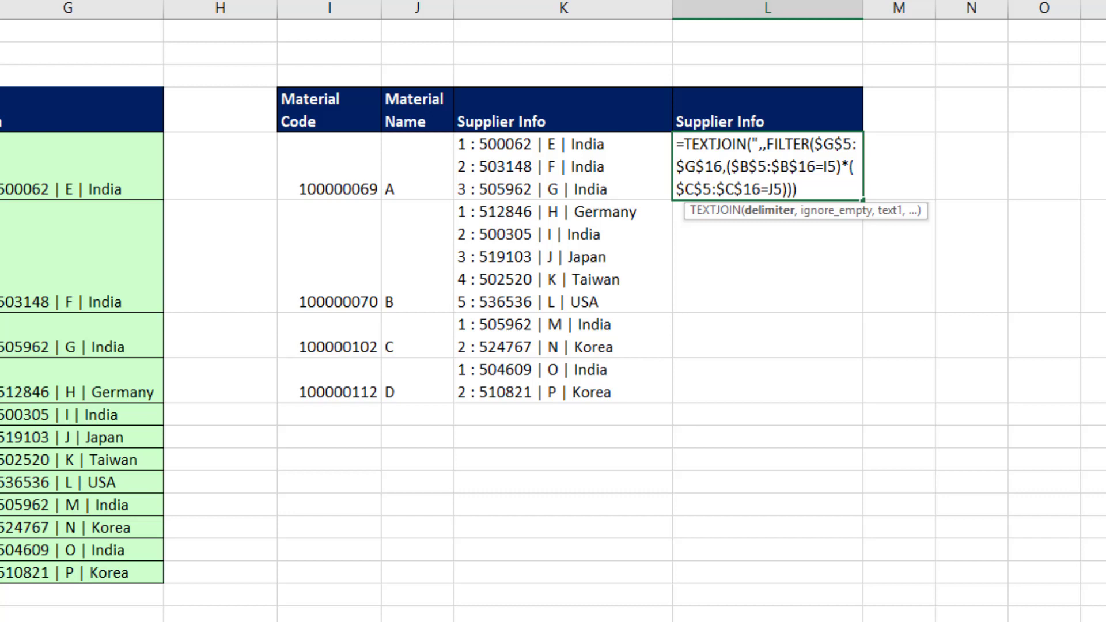
key("alt+Return")
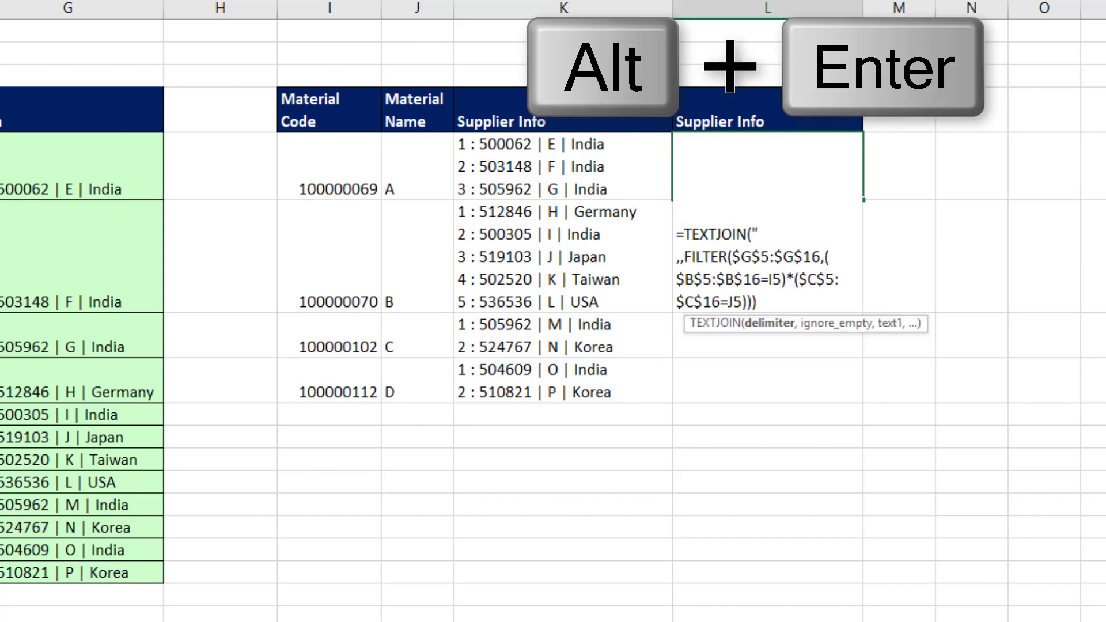
type("\"")
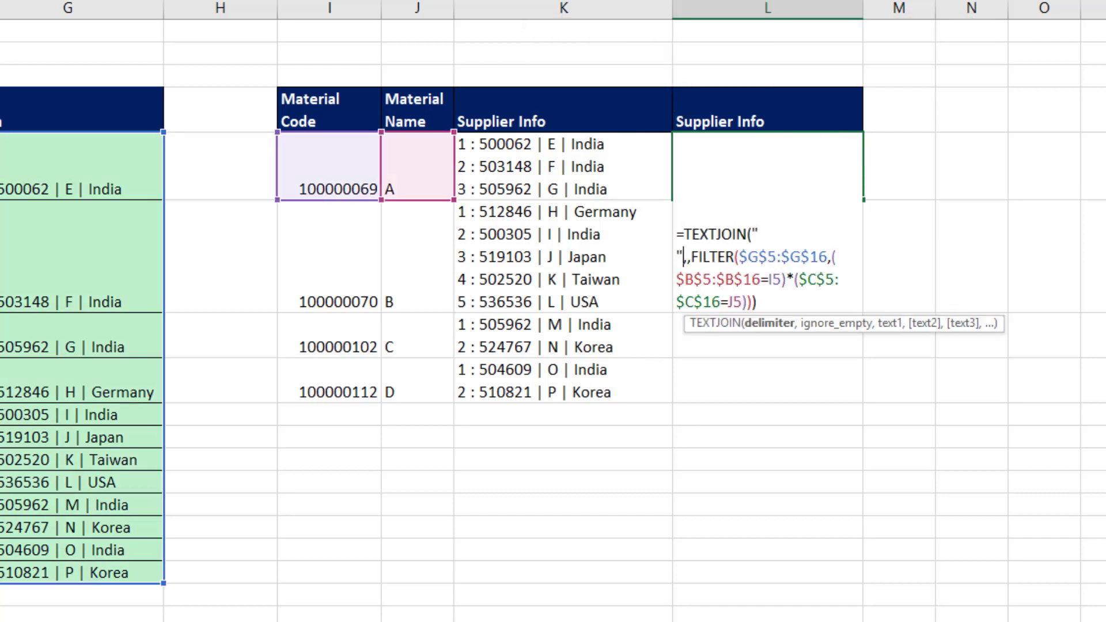
key("ctrl+Return")
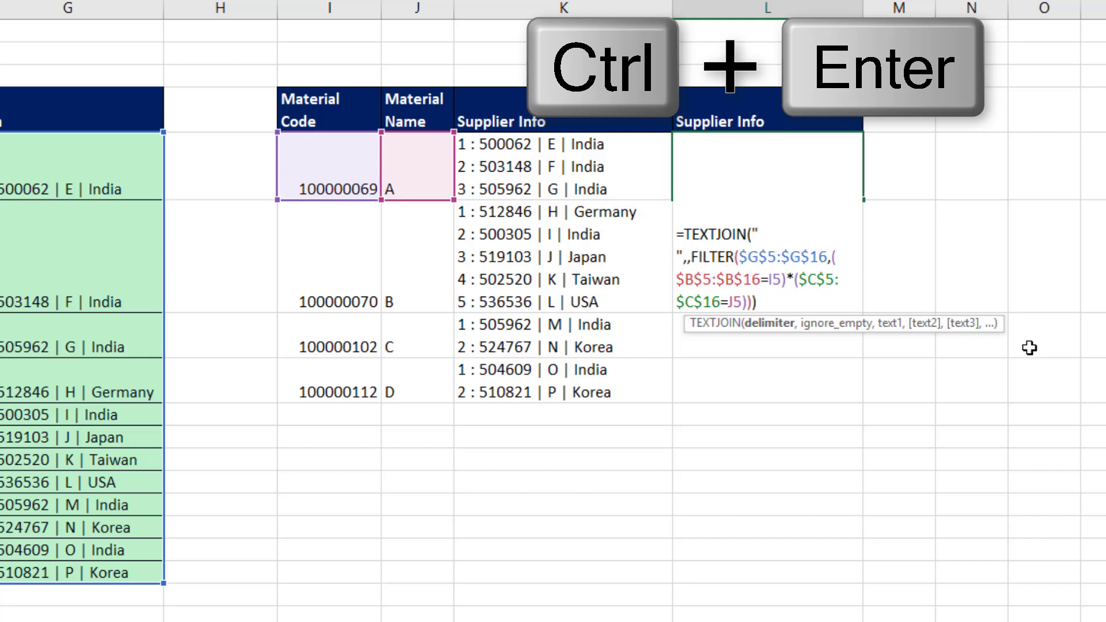
key("ctrl+Return")
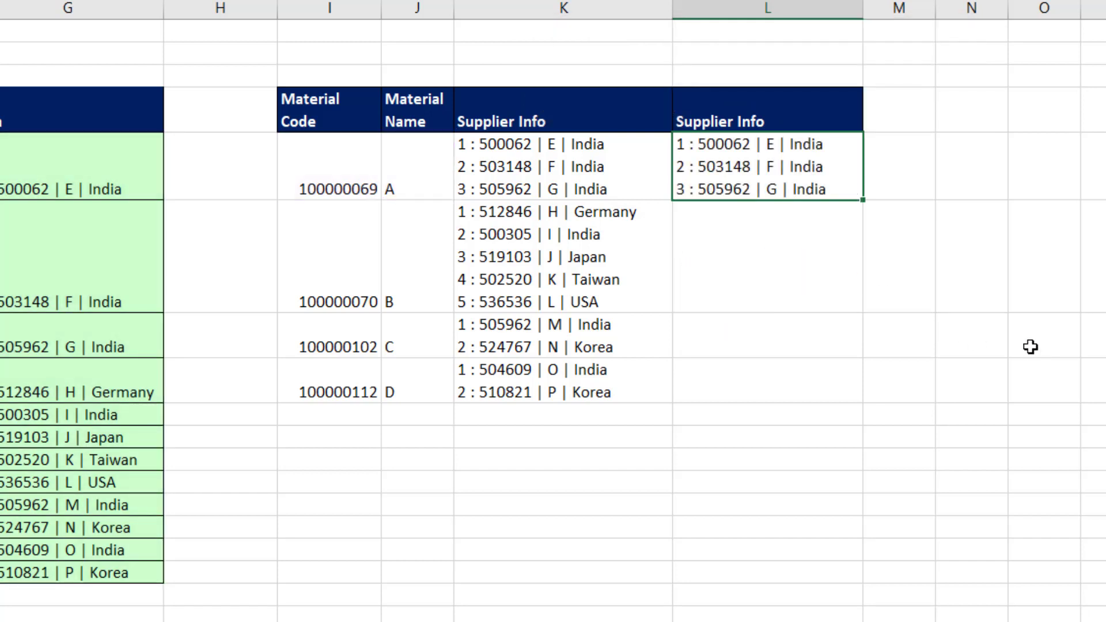
double_click(863, 199)
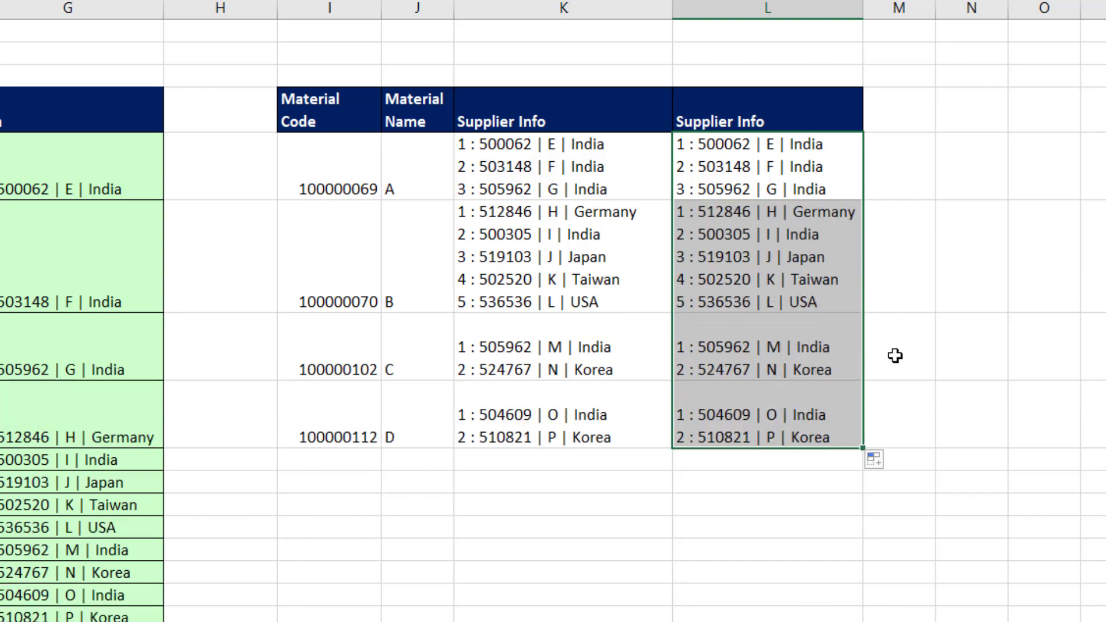